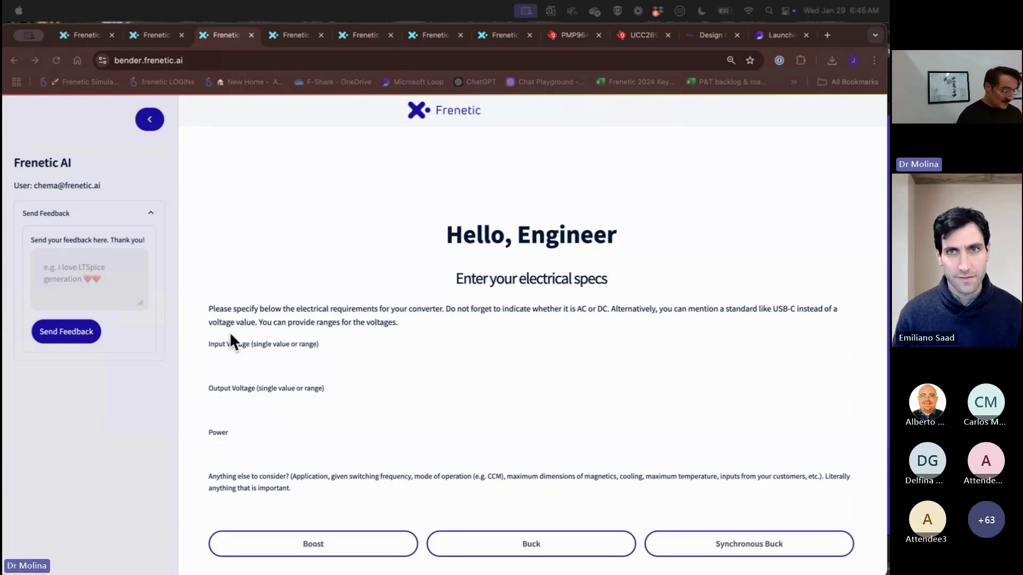
Step: Review the title and design parameters of the PMP9643 flyback reference design on the Texas Instruments page
scroll(233, 366, down, 2)
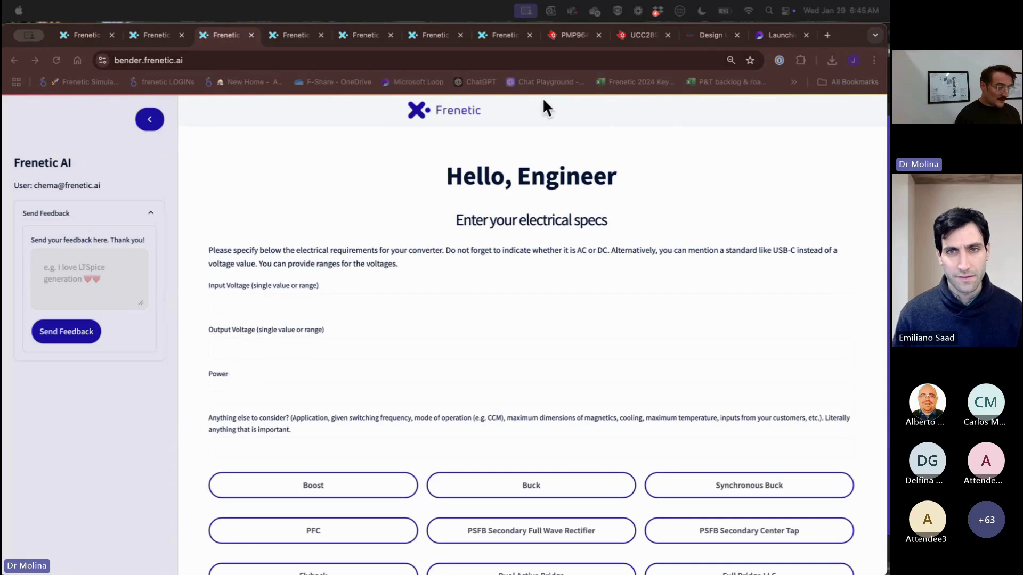
click(572, 34)
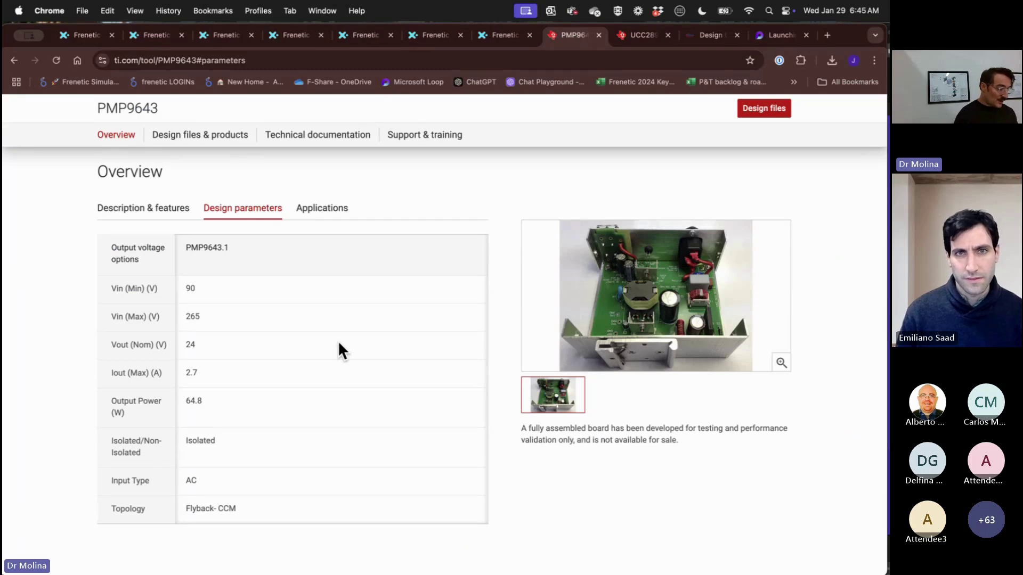
scroll(337, 346, up, 5)
scroll(338, 347, down, 1)
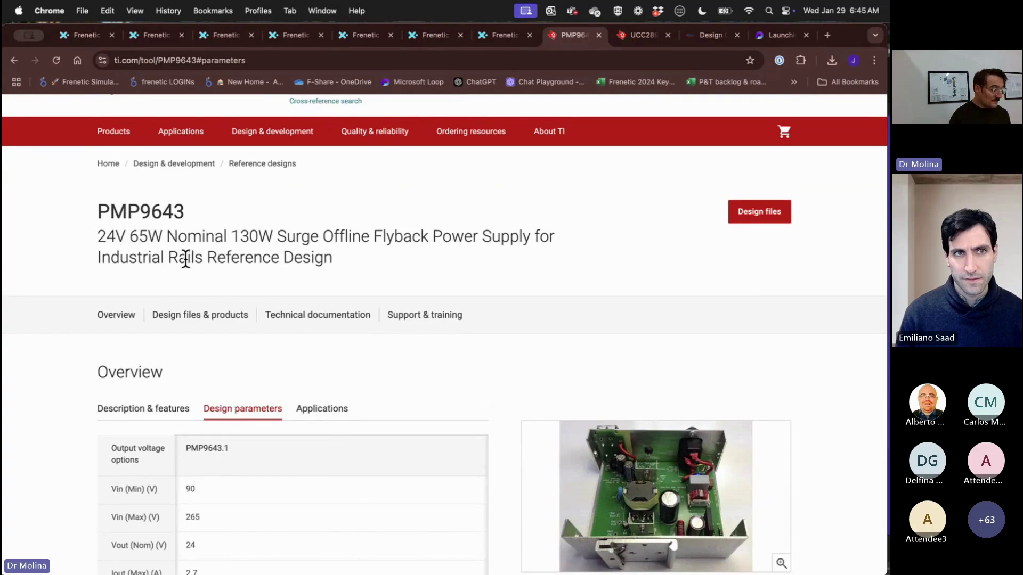
scroll(185, 260, down, 3)
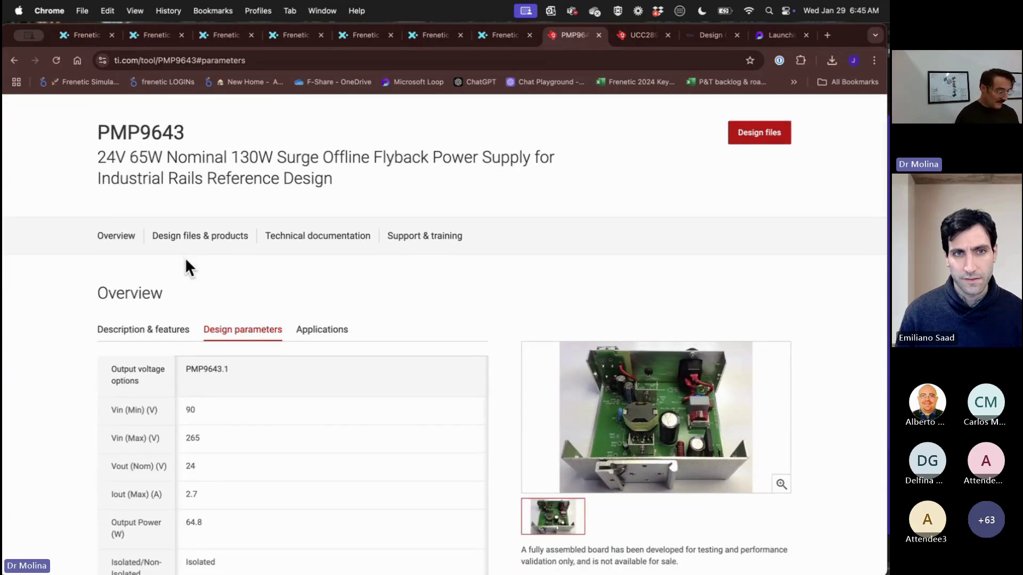
scroll(185, 260, down, 4)
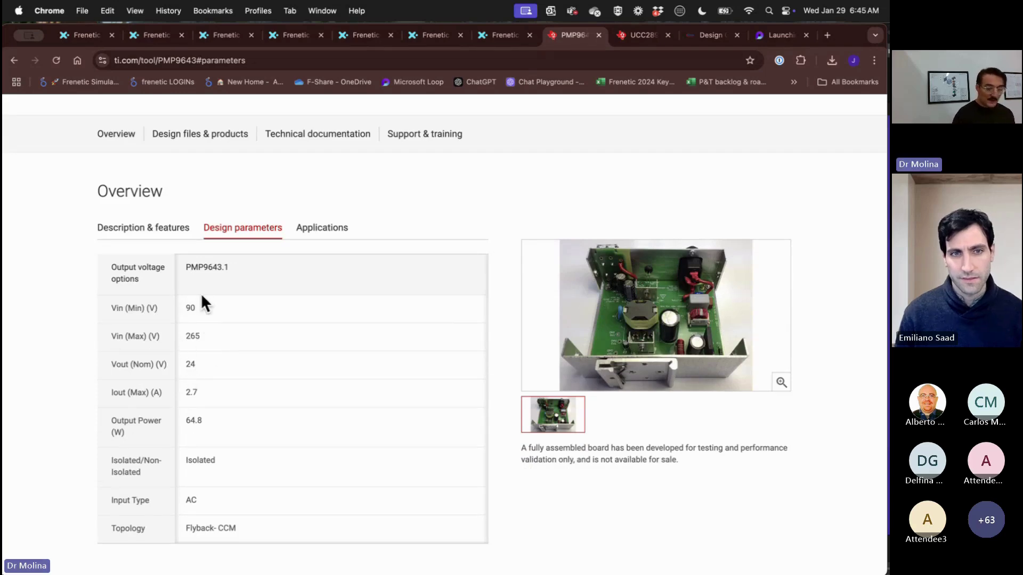
scroll(215, 340, up, 9)
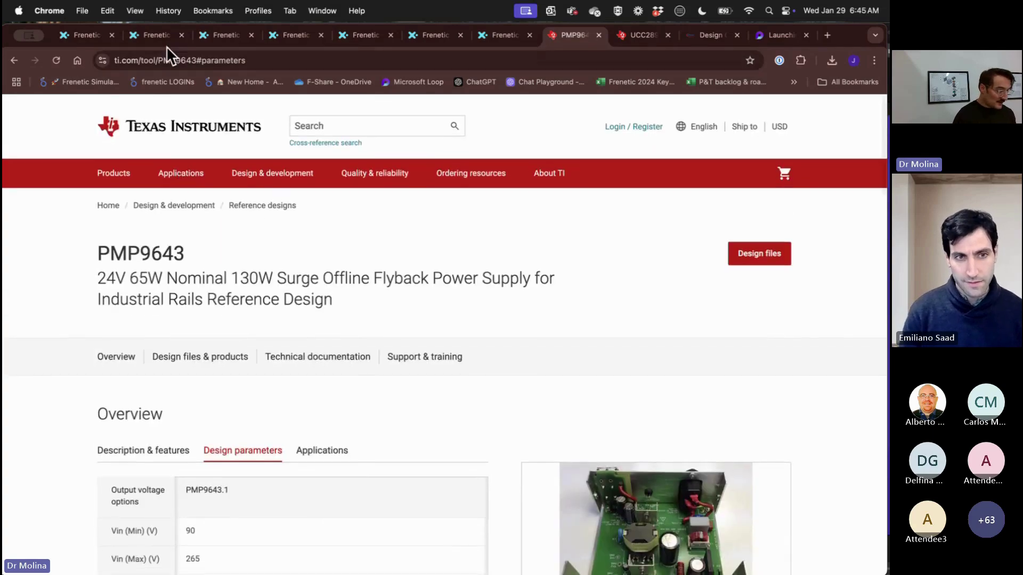
Step: In the Frenetic electrical specs form, enter an input voltage of 200V, an output voltage of 24V and a power of 65W
click(160, 37)
click(217, 36)
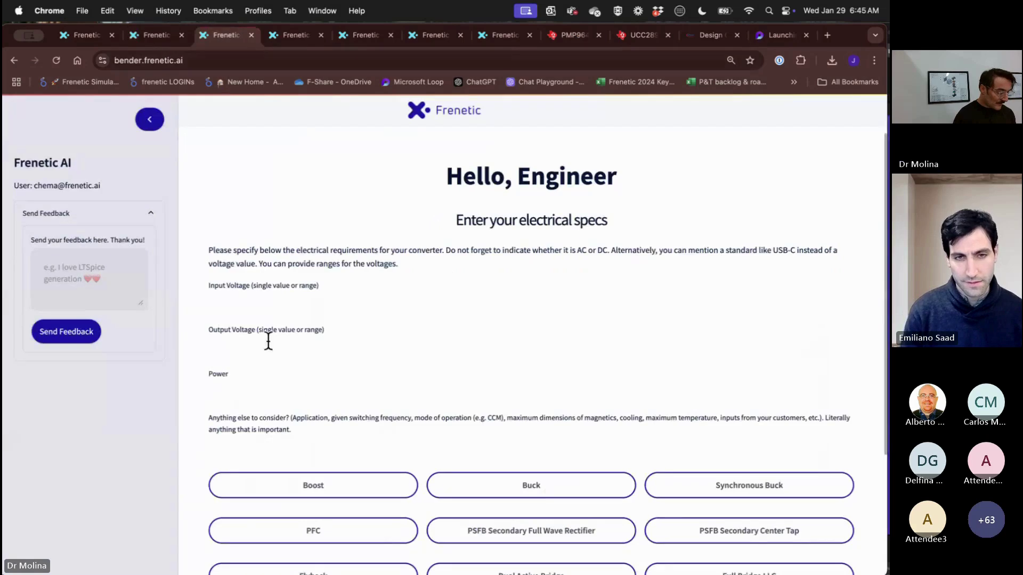
click(238, 302)
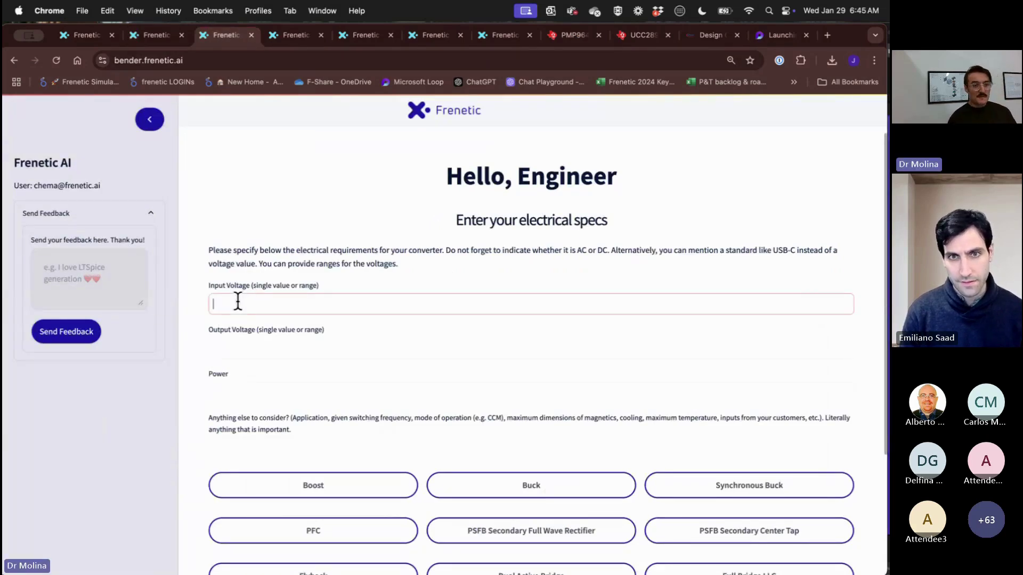
text(200V)
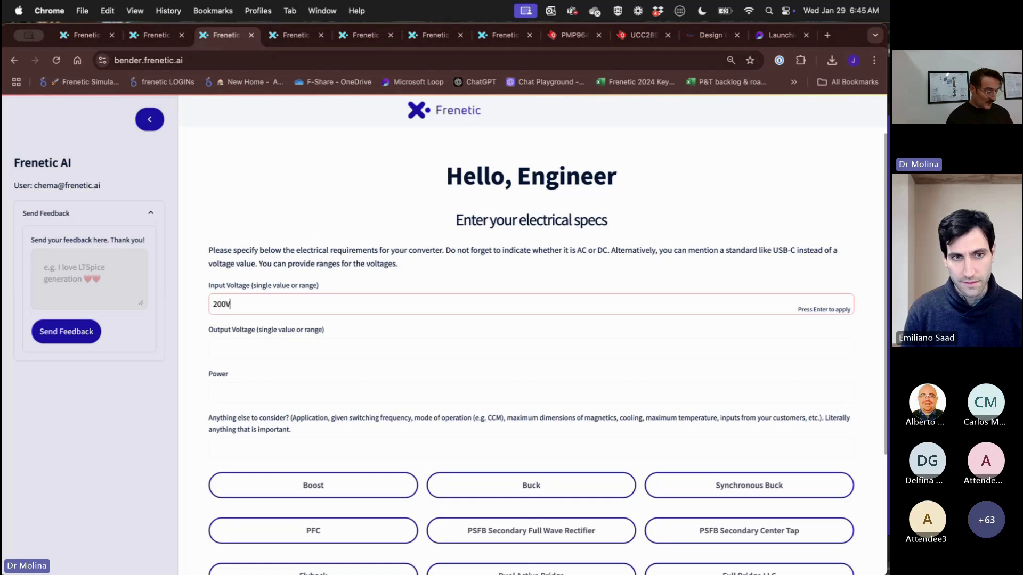
click(532, 349)
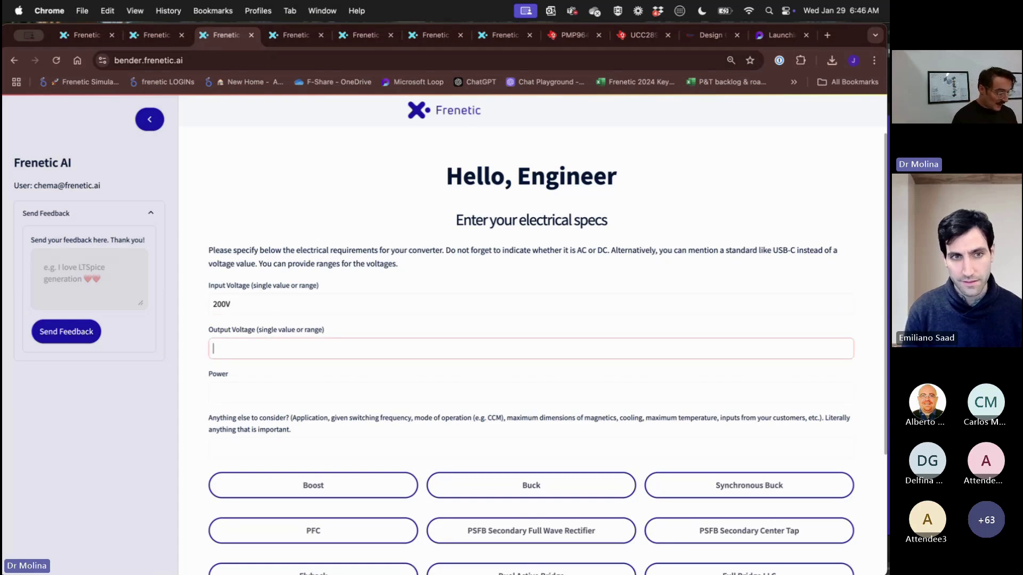
text(24V)
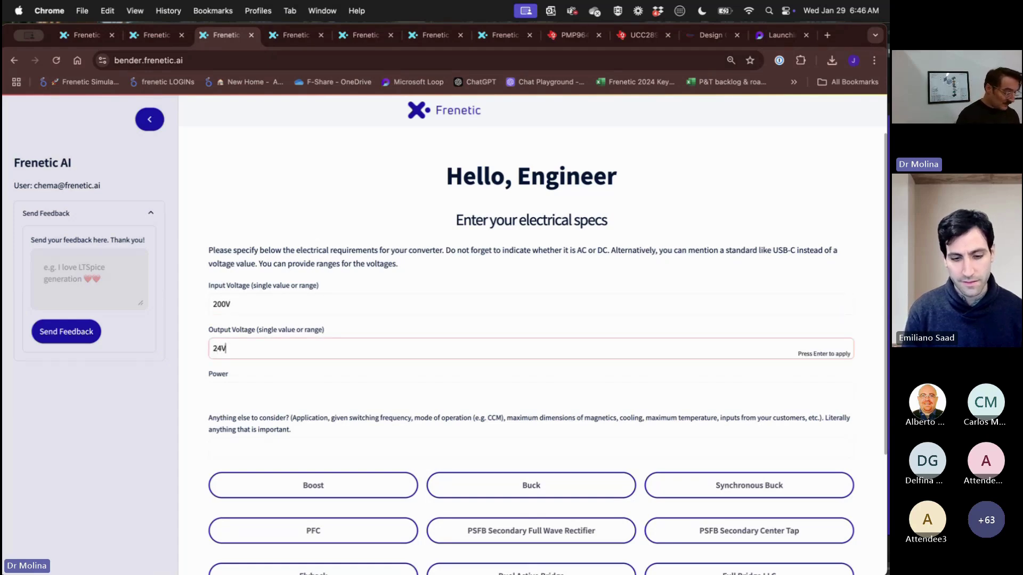
click(531, 392)
text(65W)
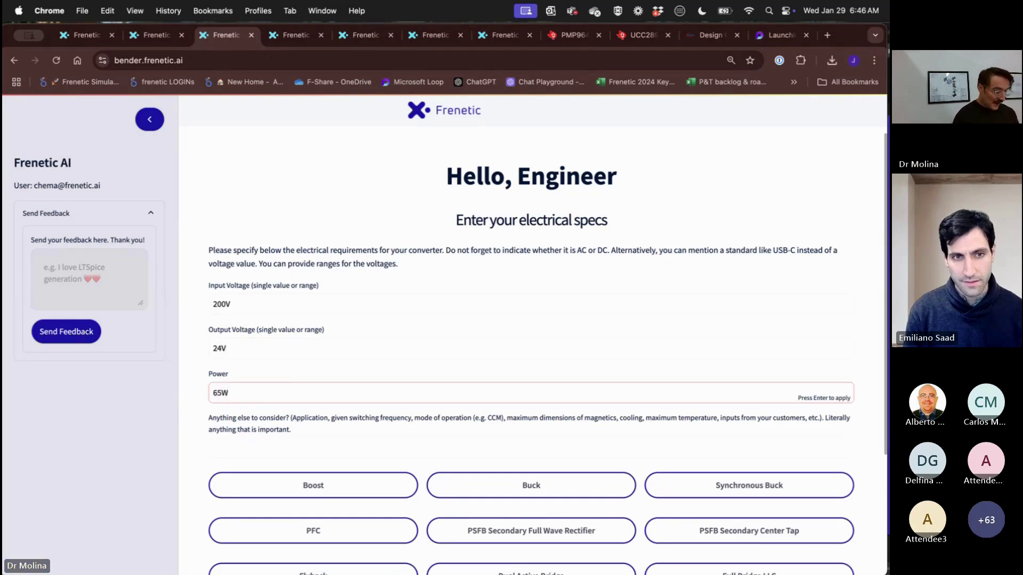
Step: Choose the Flyback topology and confirm the input data to start the custom design
scroll(531, 341, down, 3)
scroll(372, 434, down, 1)
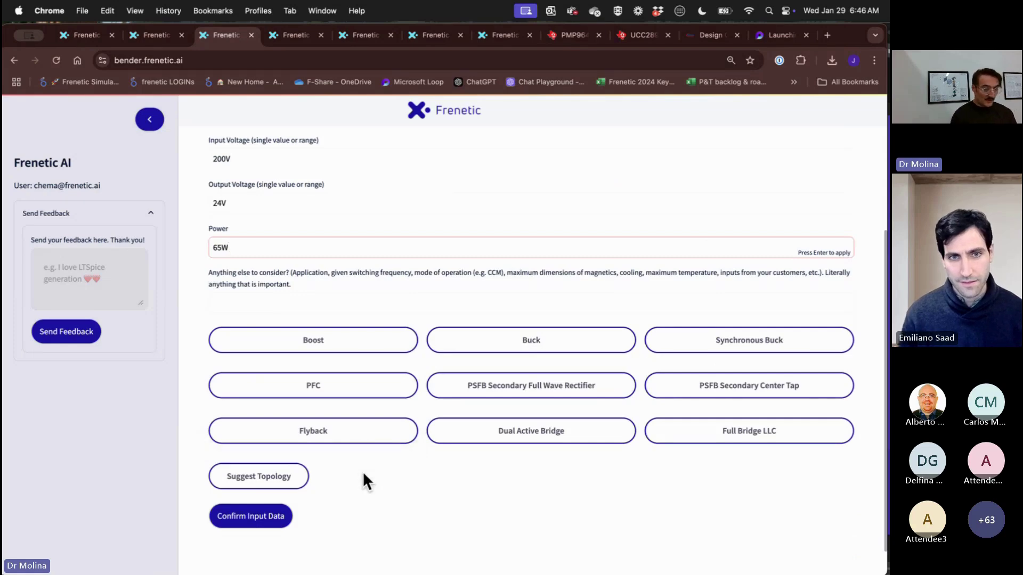
click(349, 437)
scroll(310, 478, down, 5)
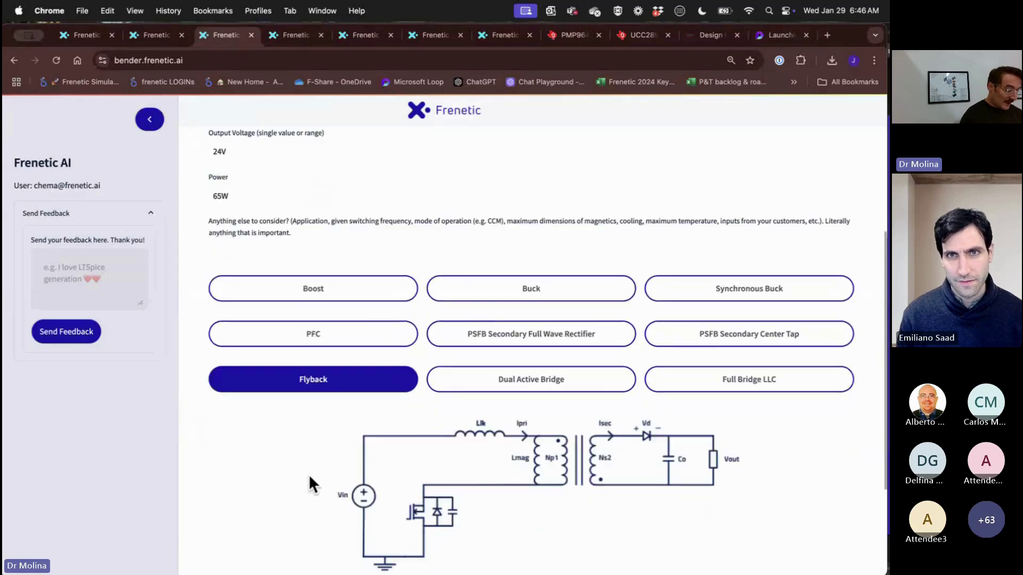
click(256, 488)
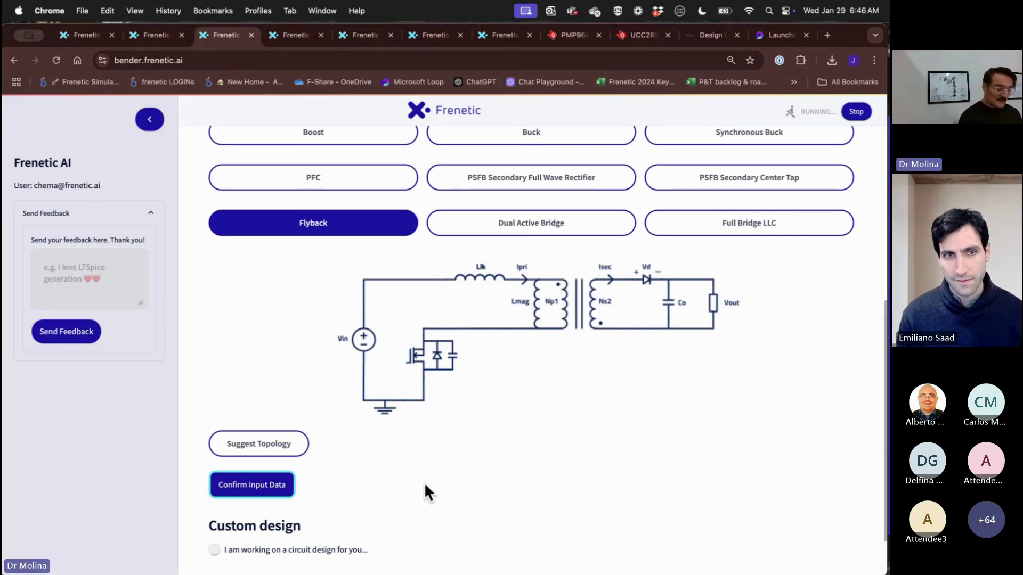
Step: Examine the entered specs and flyback circuit, and read through the custom design's parameter table once it is calculated
scroll(425, 485, down, 1)
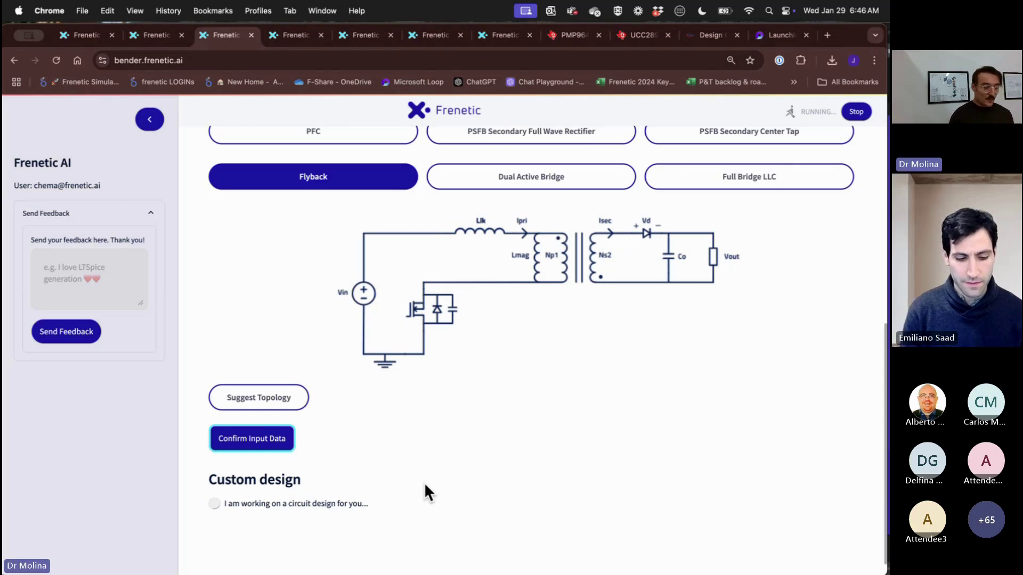
scroll(424, 482, up, 1)
scroll(424, 482, up, 5)
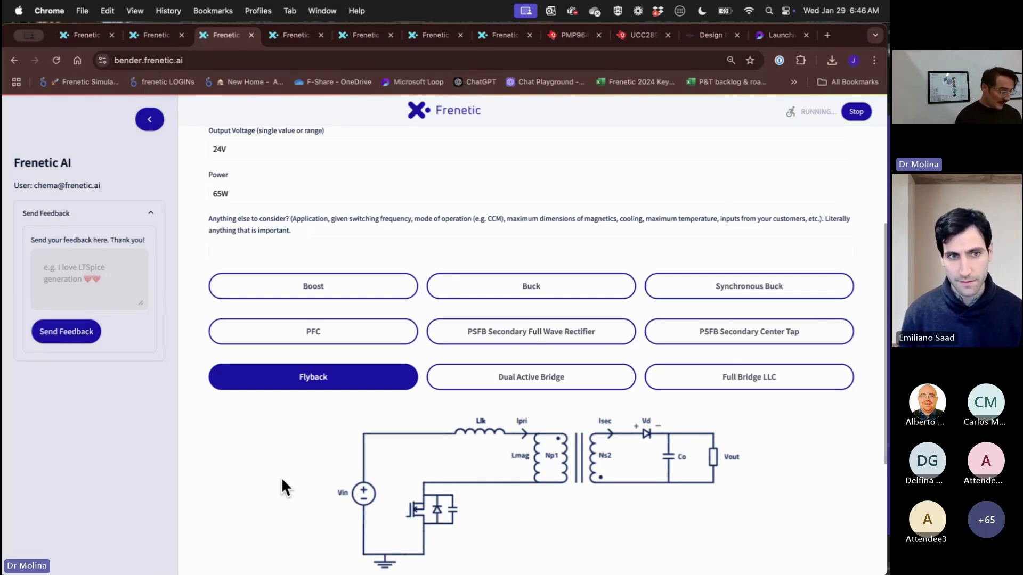
scroll(282, 480, down, 5)
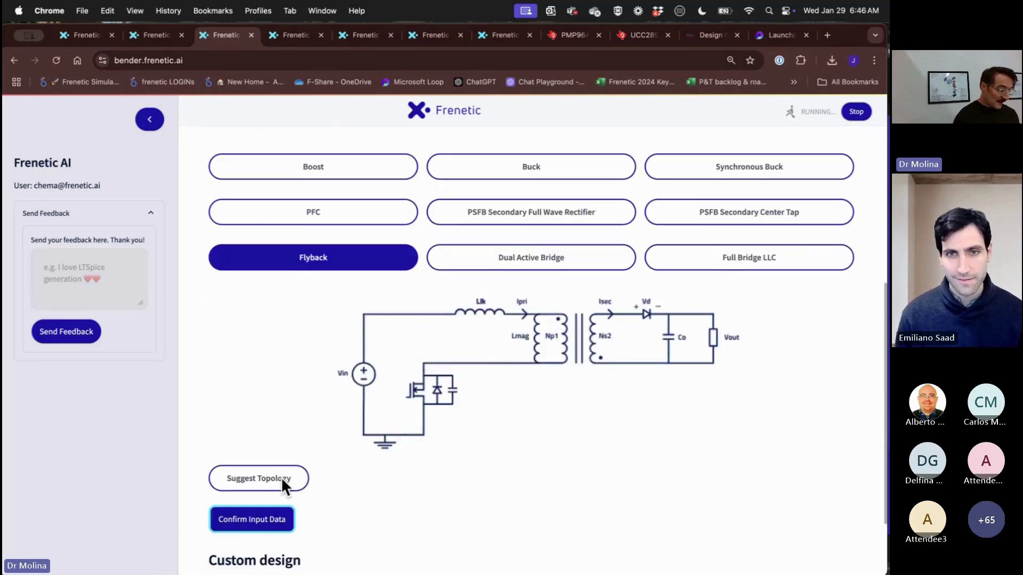
scroll(282, 484, up, 3)
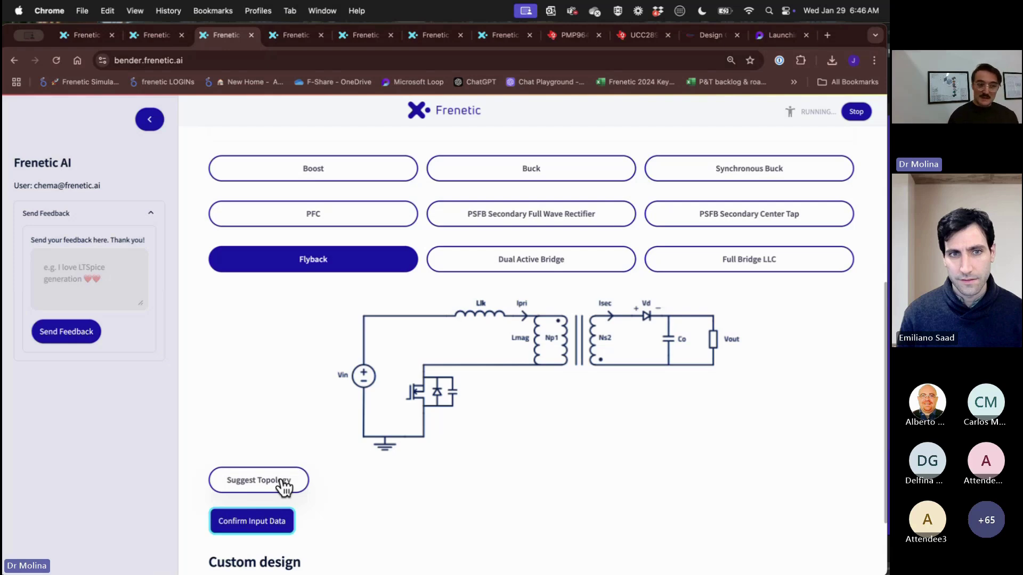
scroll(281, 479, down, 2)
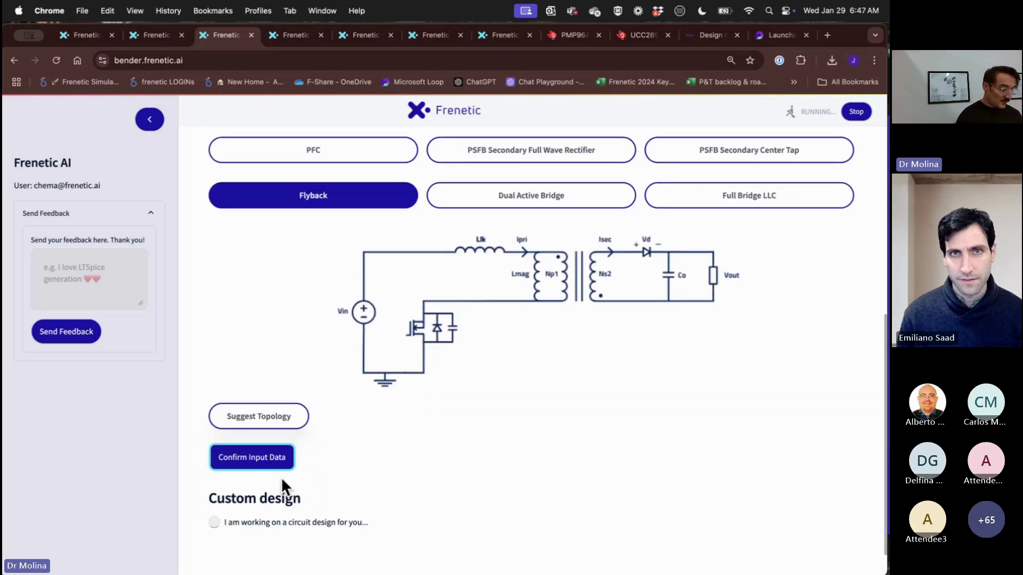
scroll(280, 485, down, 5)
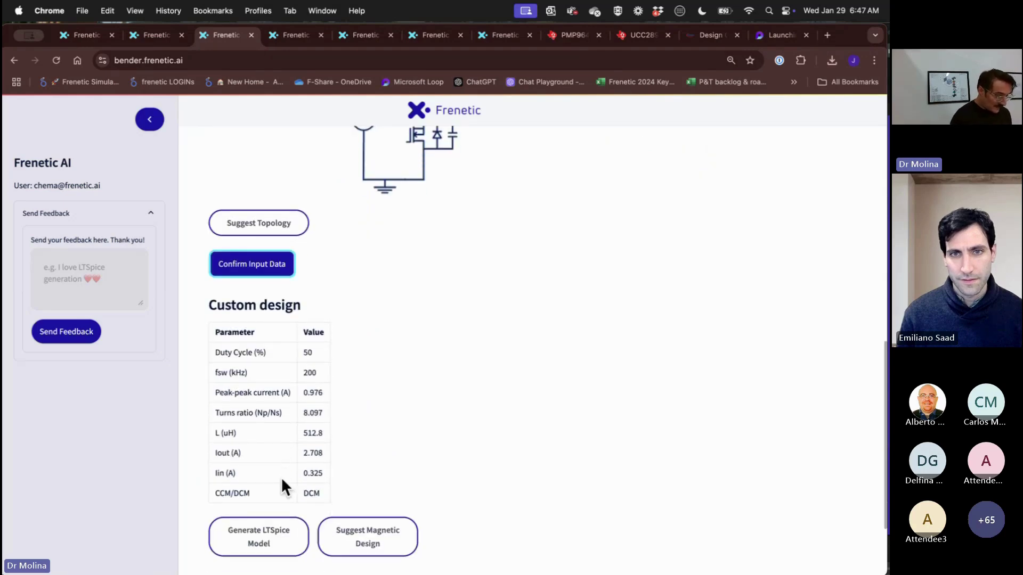
scroll(282, 481, down, 1)
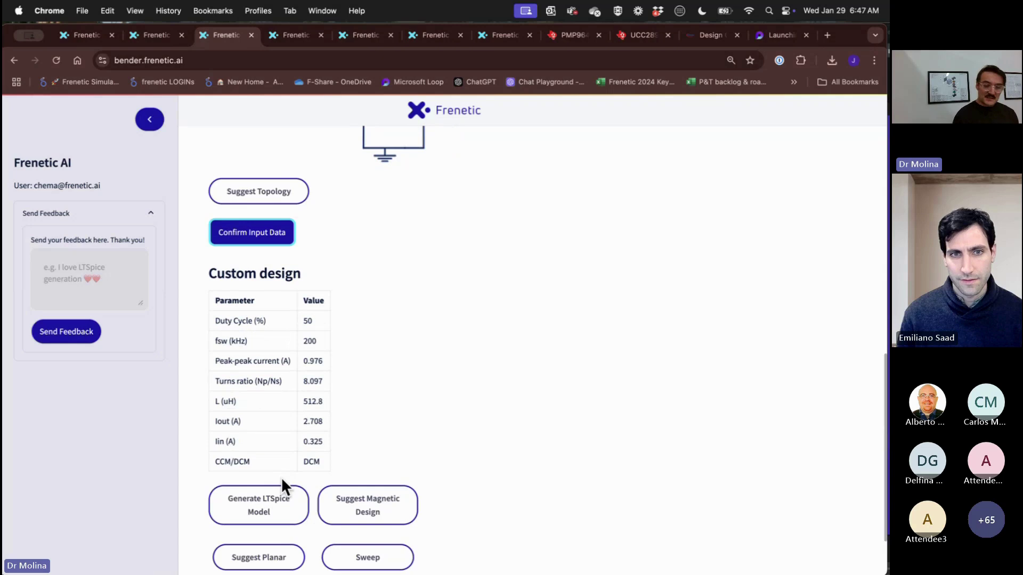
scroll(280, 477, down, 2)
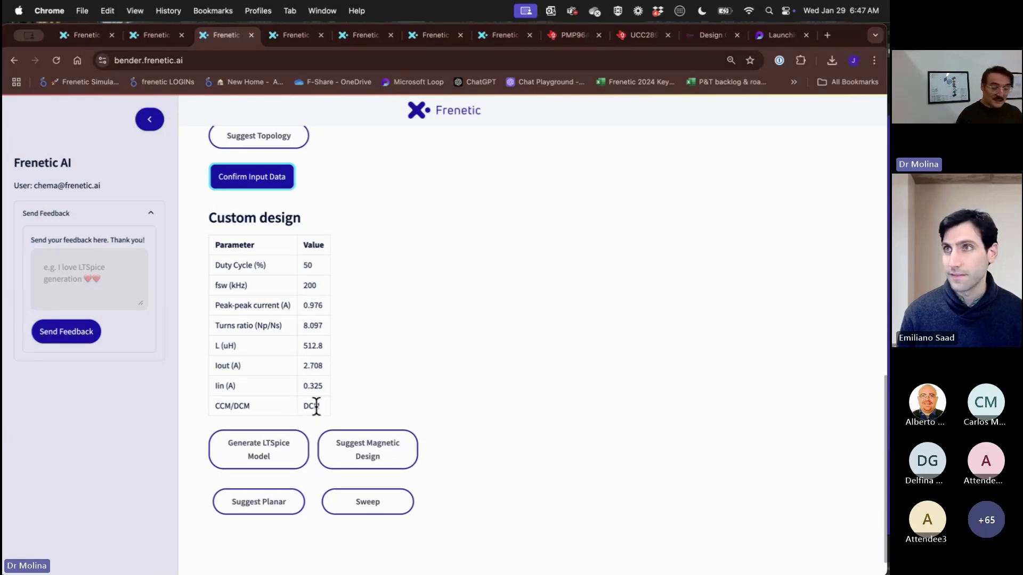
Step: Generate the LTSpice model of the custom flyback design and download its circuit and waveforms
click(266, 457)
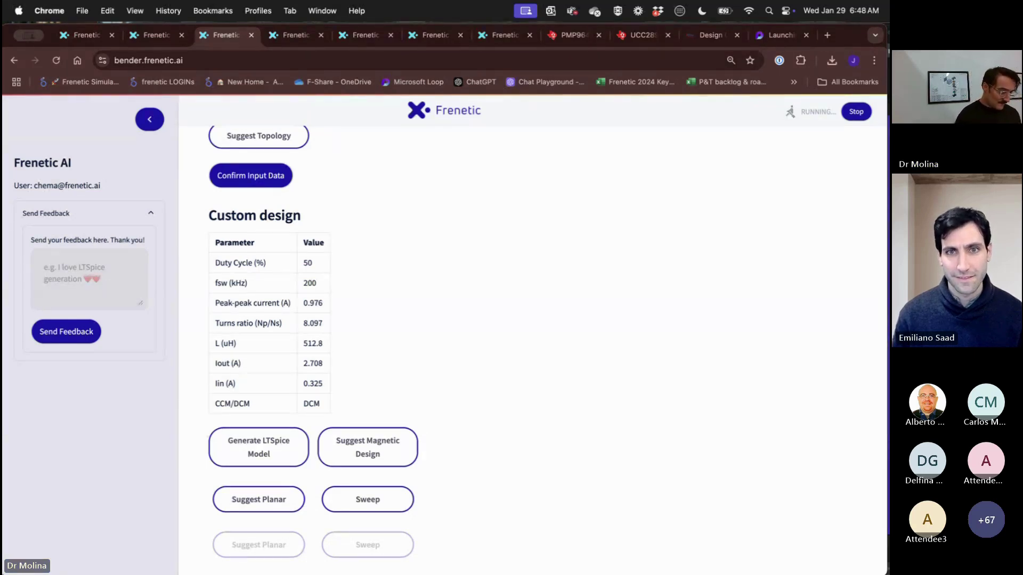
scroll(698, 367, down, 1)
scroll(698, 367, down, 1)
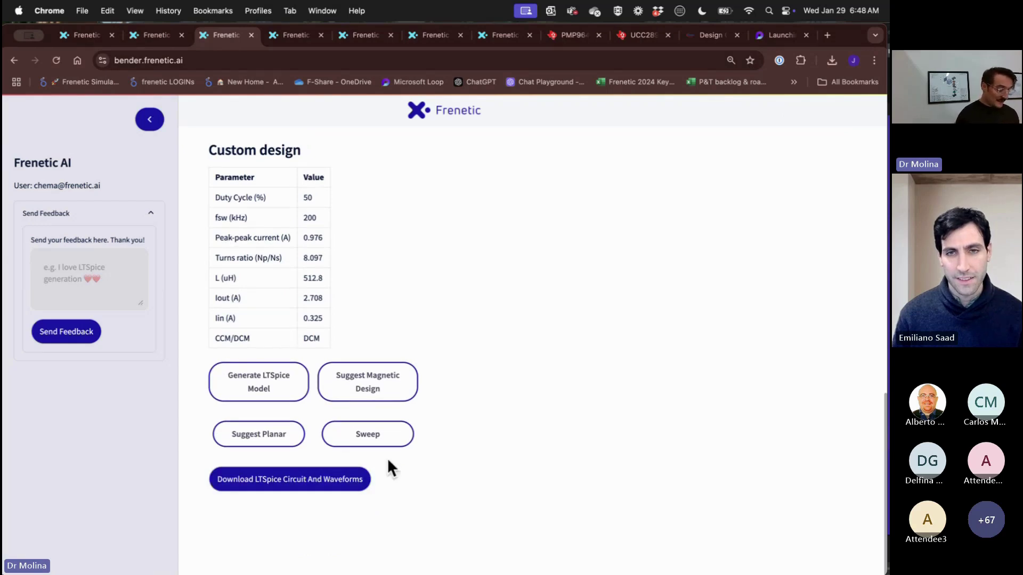
click(302, 485)
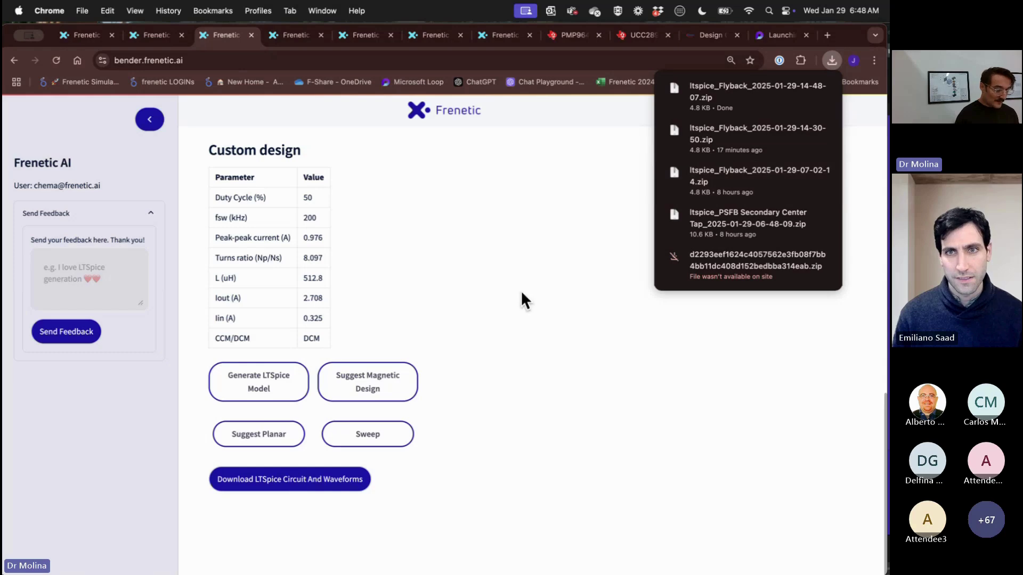
mouse_move(141, 571)
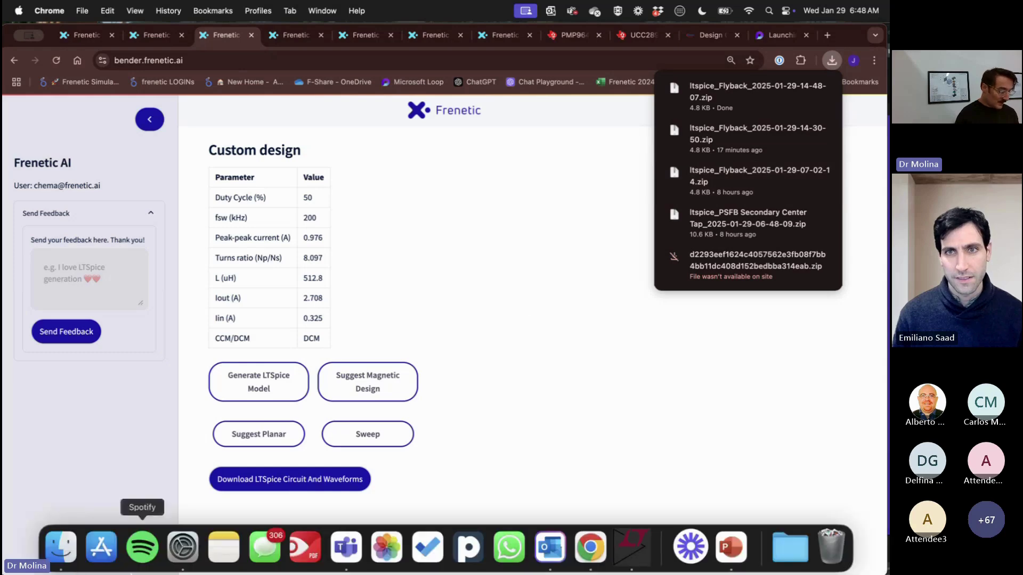
click(60, 549)
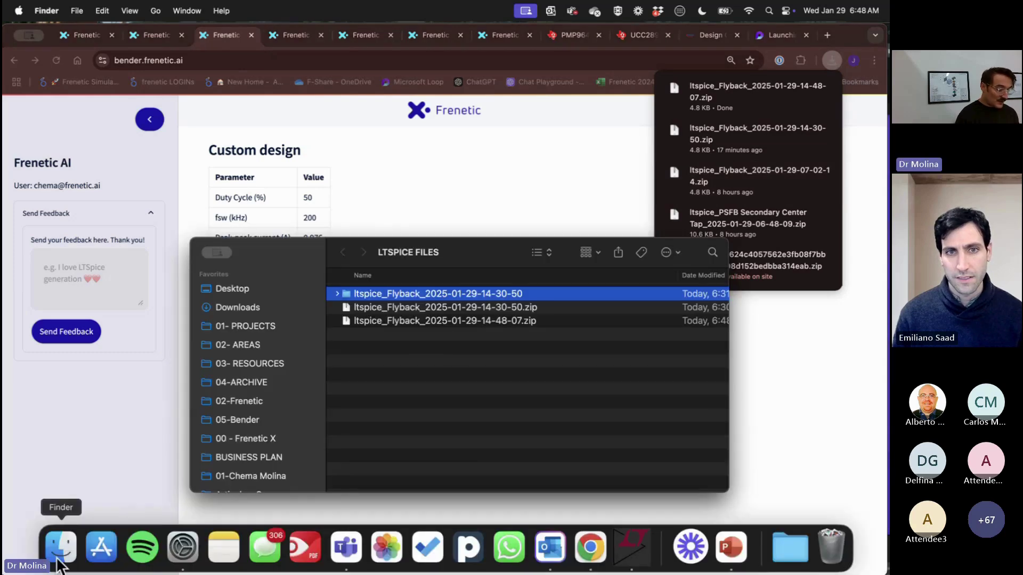
click(400, 319)
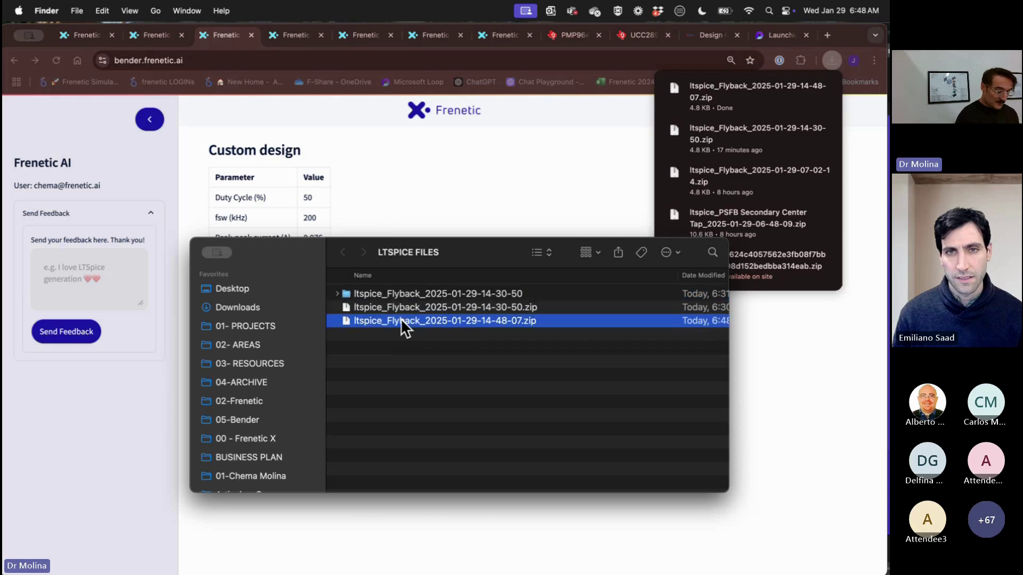
double_click(401, 319)
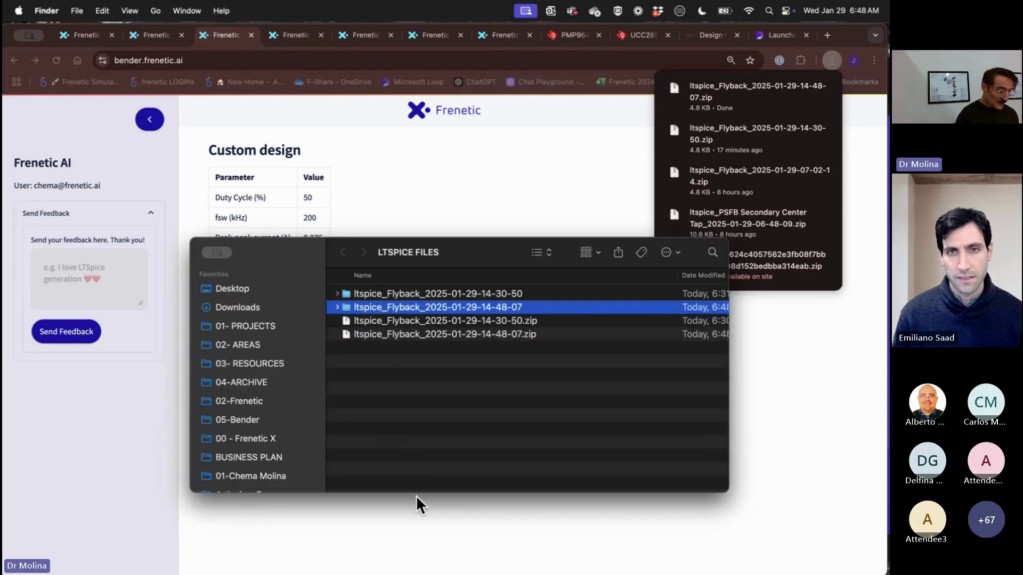
mouse_move(590, 567)
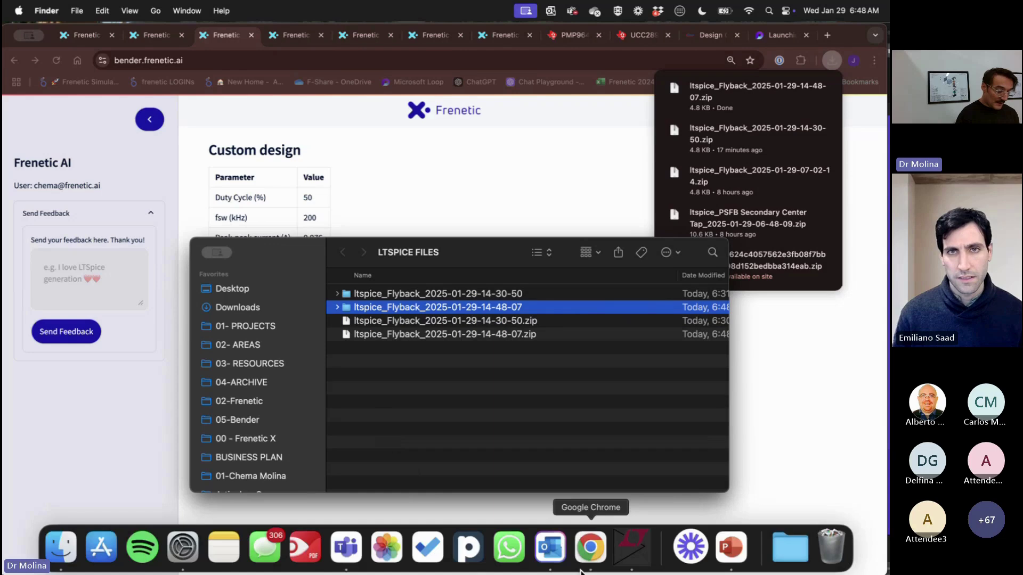
click(625, 557)
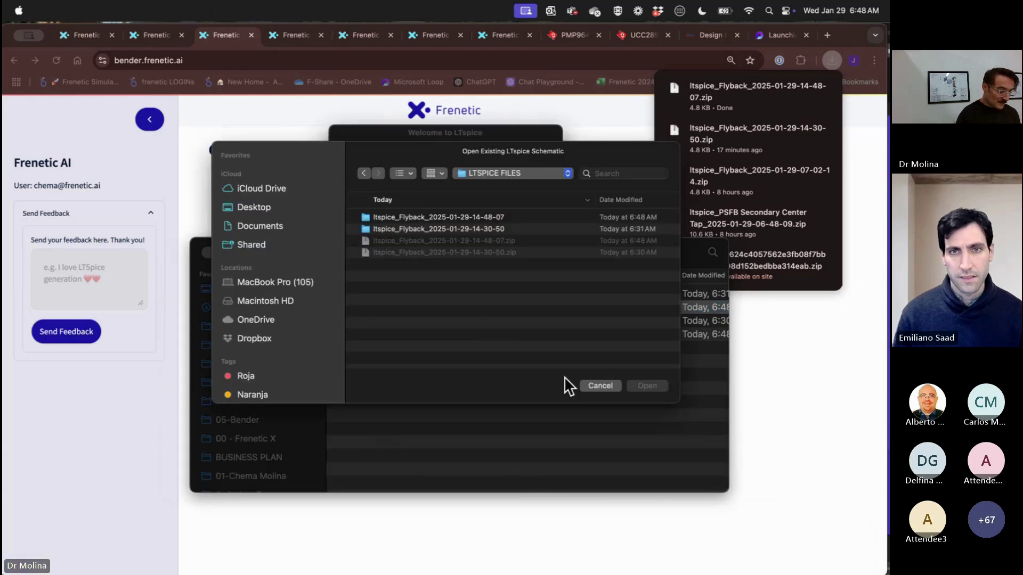
click(590, 380)
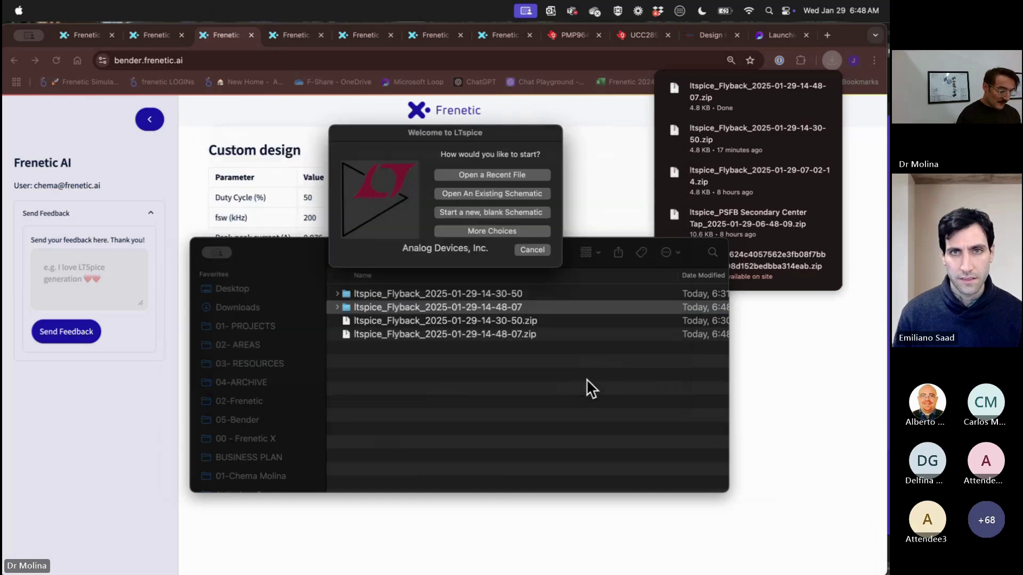
click(453, 197)
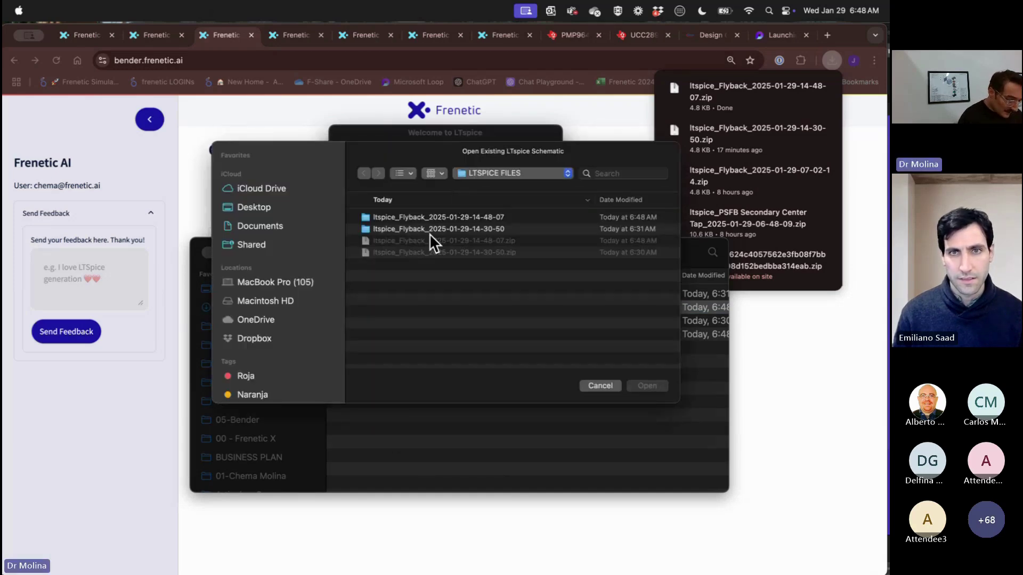
double_click(437, 217)
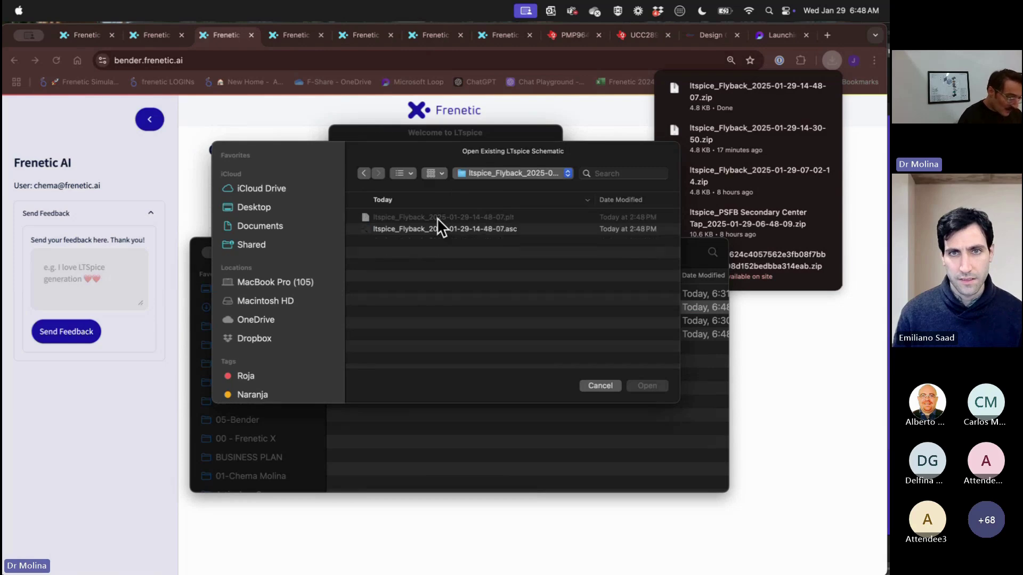
double_click(427, 229)
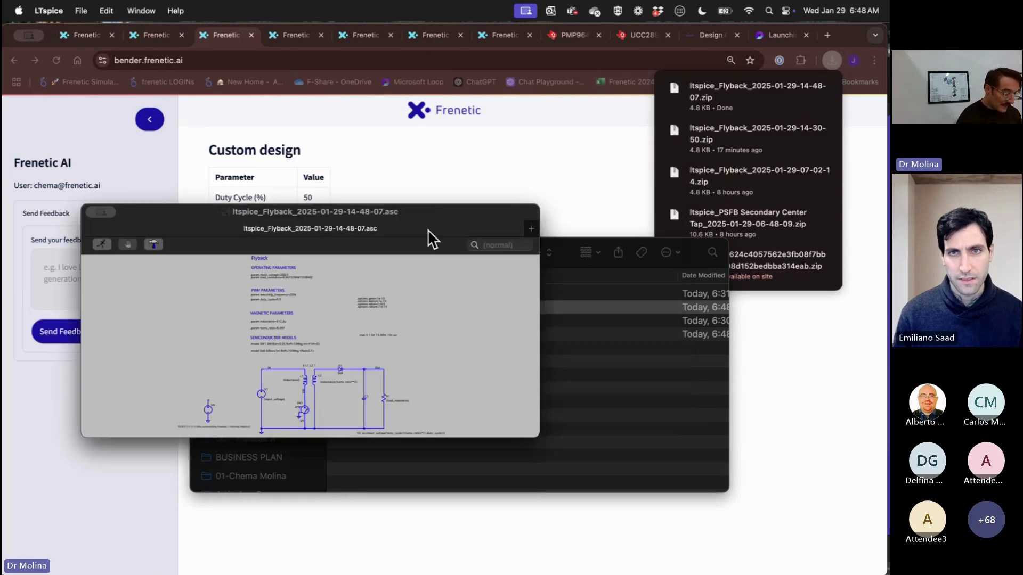
double_click(432, 213)
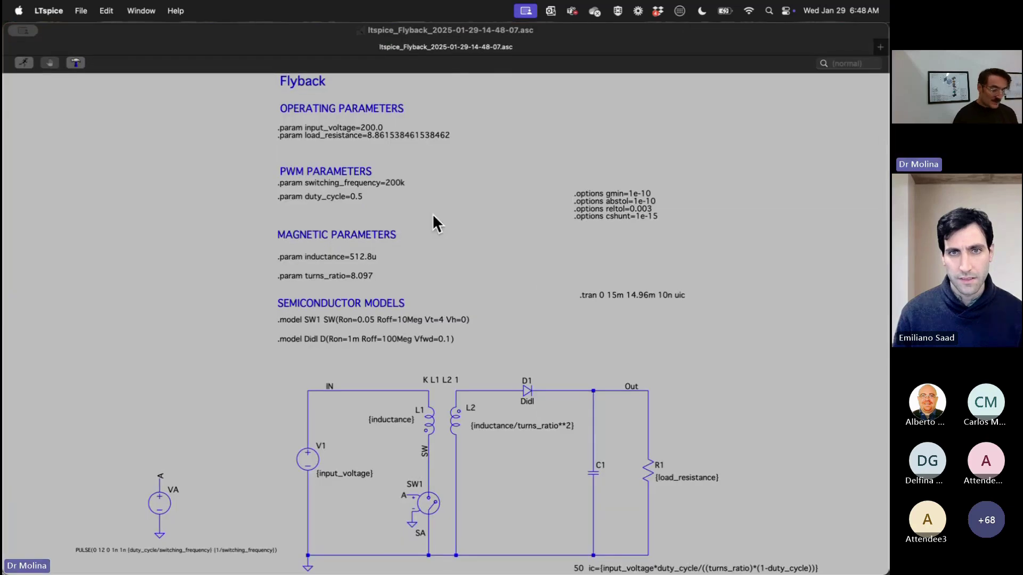
Step: Run the flyback simulation, then enlarge and reposition the waveform window over the schematic
click(22, 61)
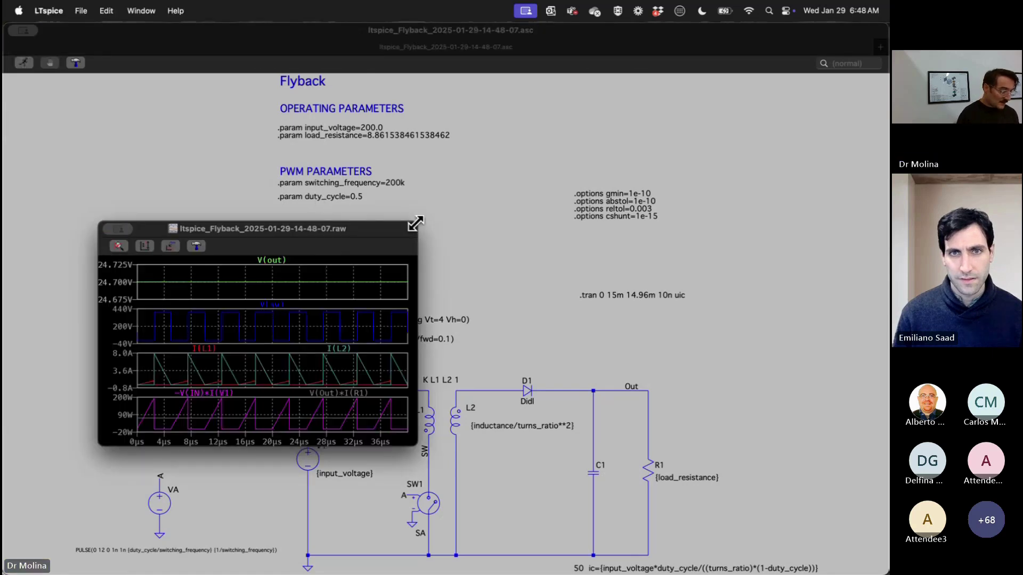
drag(415, 223, 651, 133)
drag(551, 135, 699, 135)
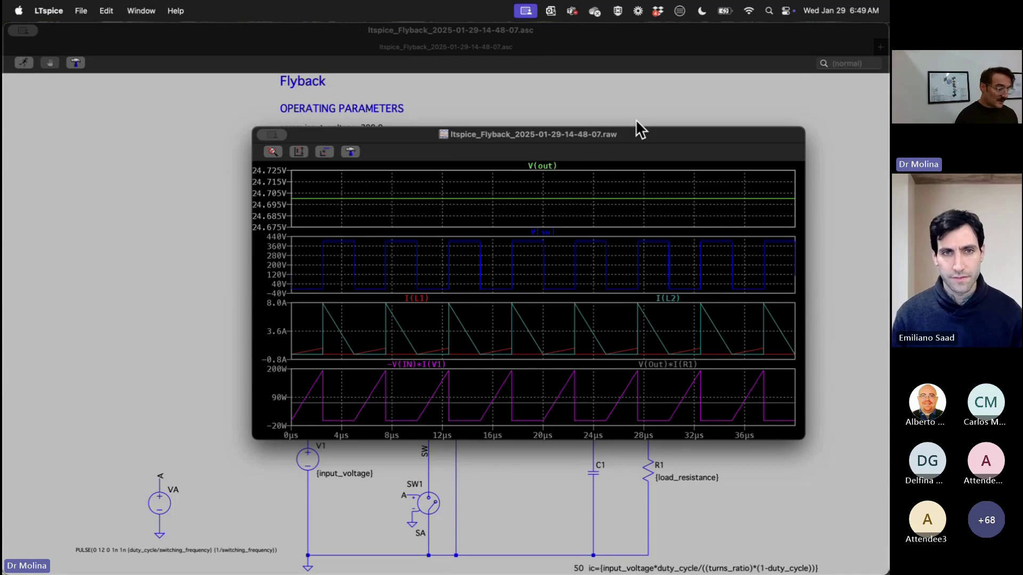
Step: Return to the flyback schematic and view the switching_frequency parameter directive in its text editor
click(176, 39)
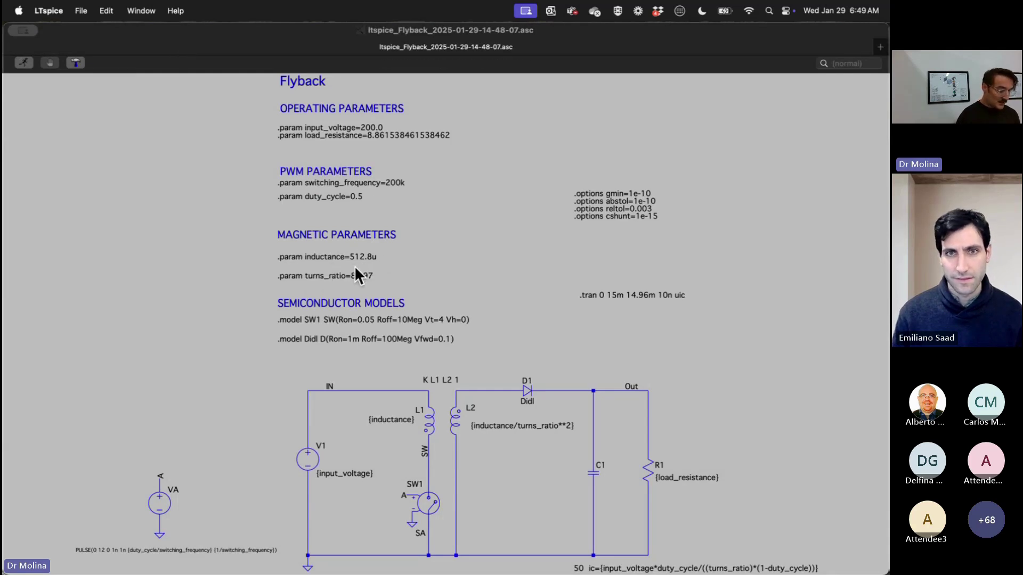
right_click(391, 182)
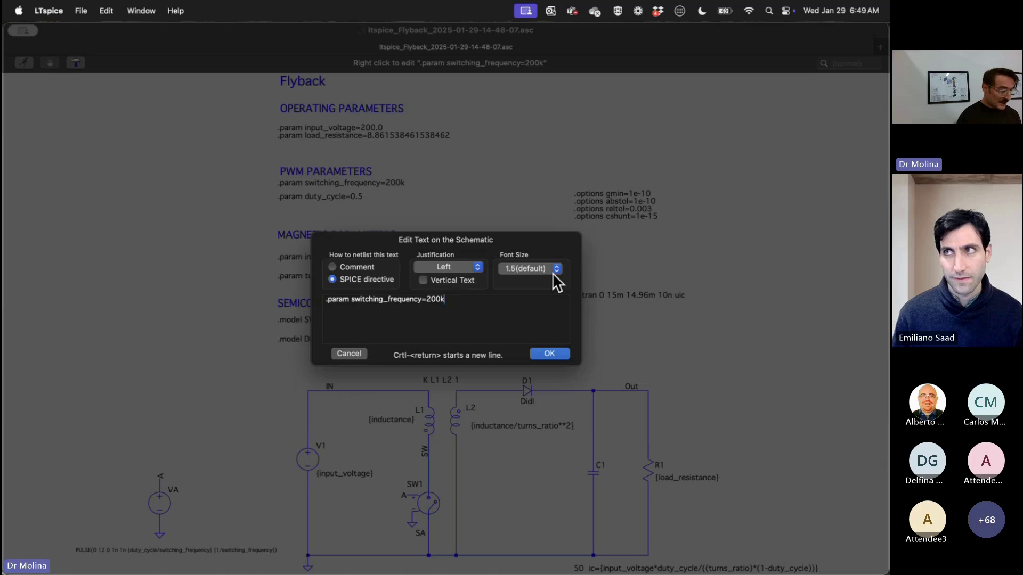
key(Escape)
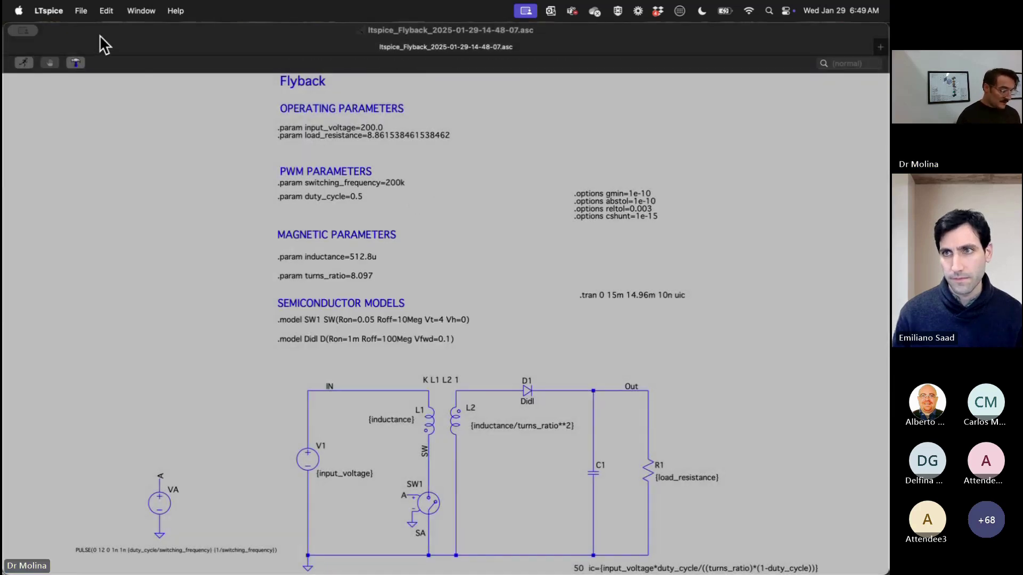
Step: Switch to Chrome and reload a spare Frenetic AI page to get an empty electrical specs form
drag(99, 35, 238, 87)
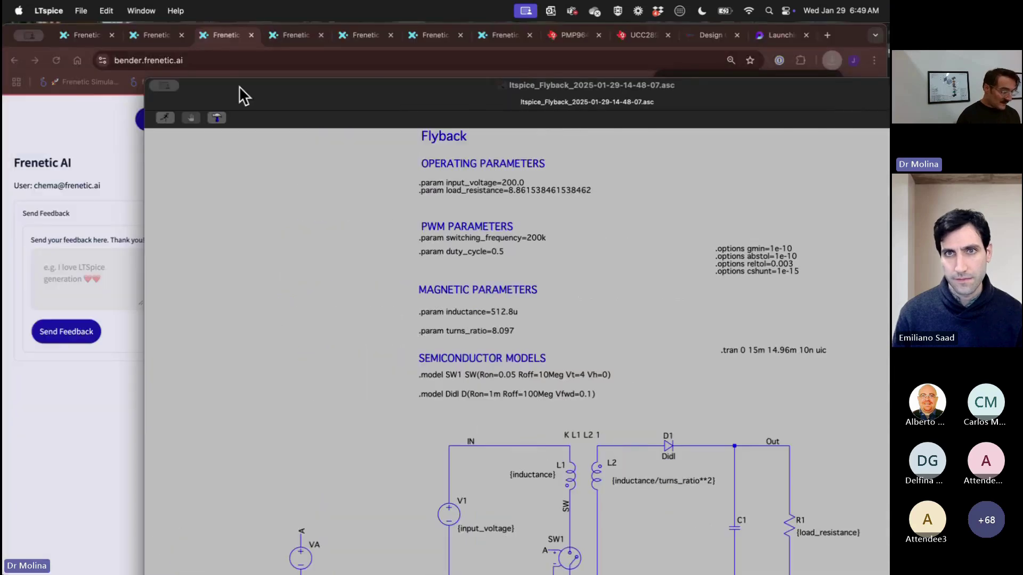
click(90, 147)
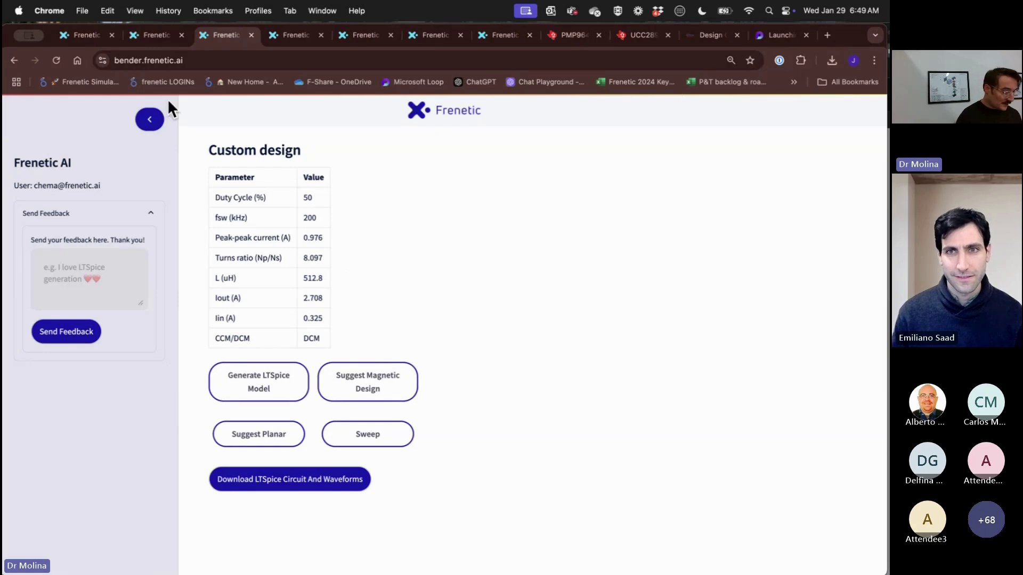
click(295, 34)
click(396, 40)
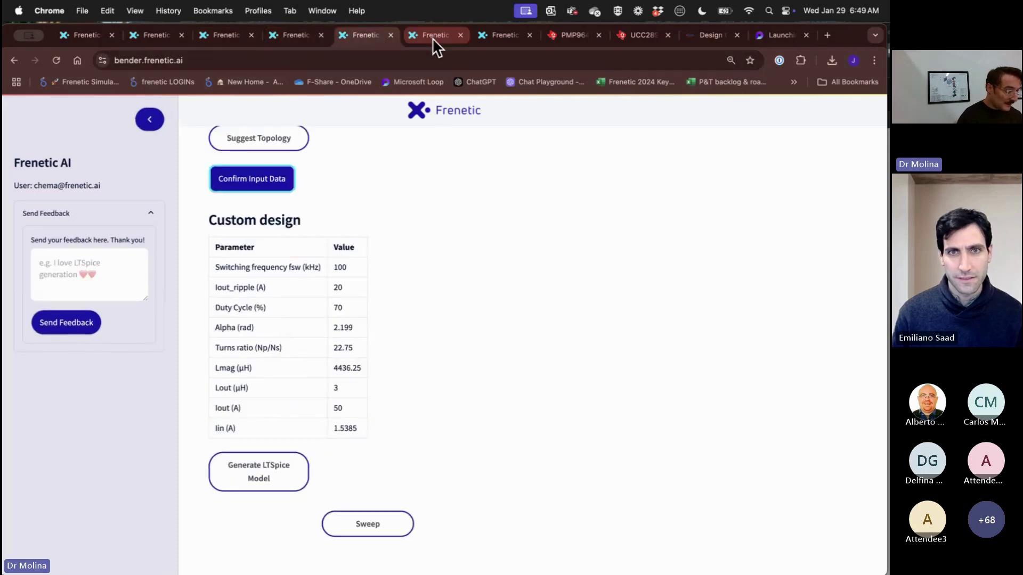
click(432, 37)
click(205, 60)
click(56, 60)
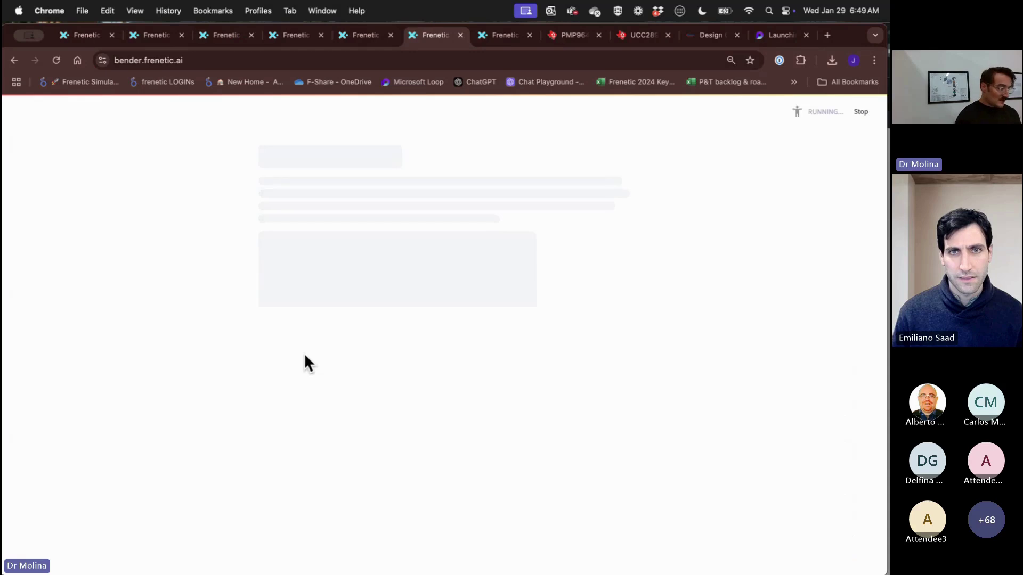
click(410, 262)
click(392, 285)
click(279, 339)
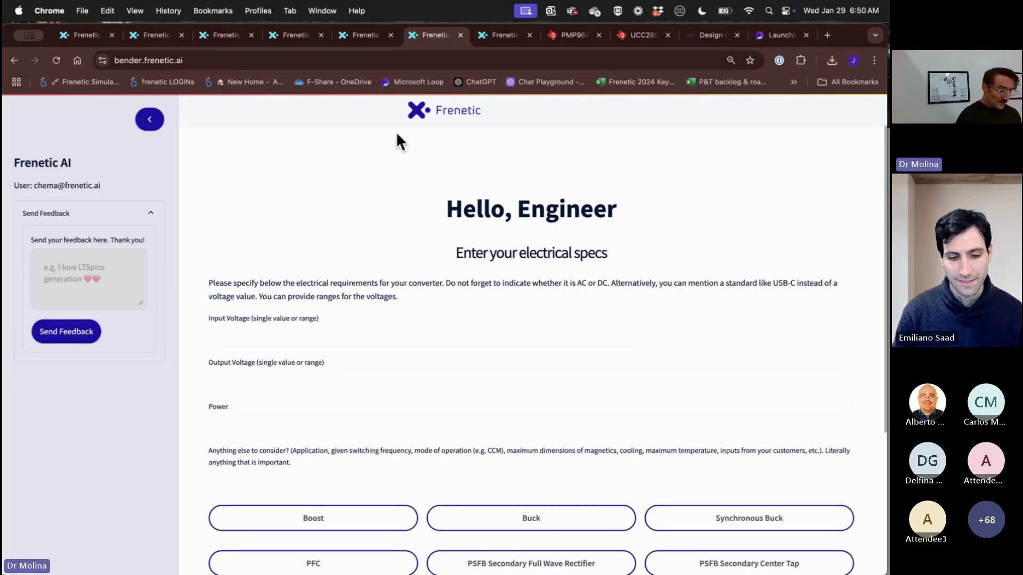
Step: Examine the TI PMP9643 design parameters and the Design Specifications table in the UCC28950 phase-shifted full-bridge application note
click(639, 34)
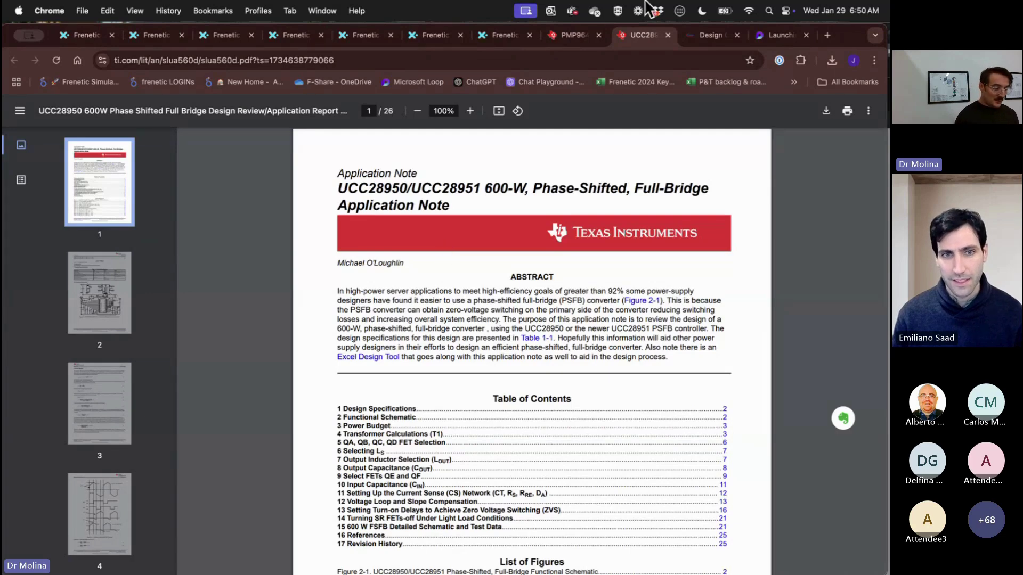
click(571, 40)
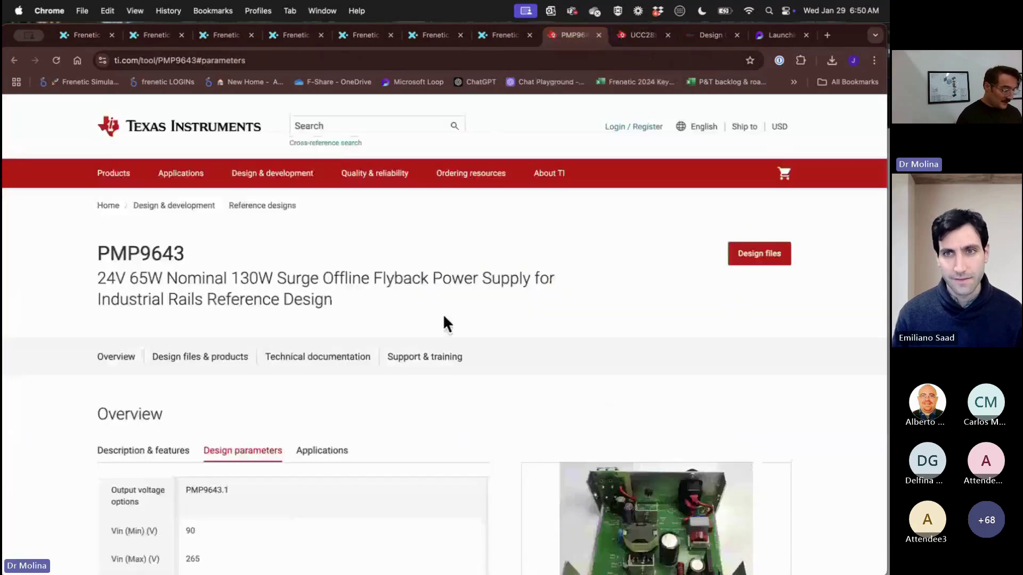
scroll(443, 314, down, 5)
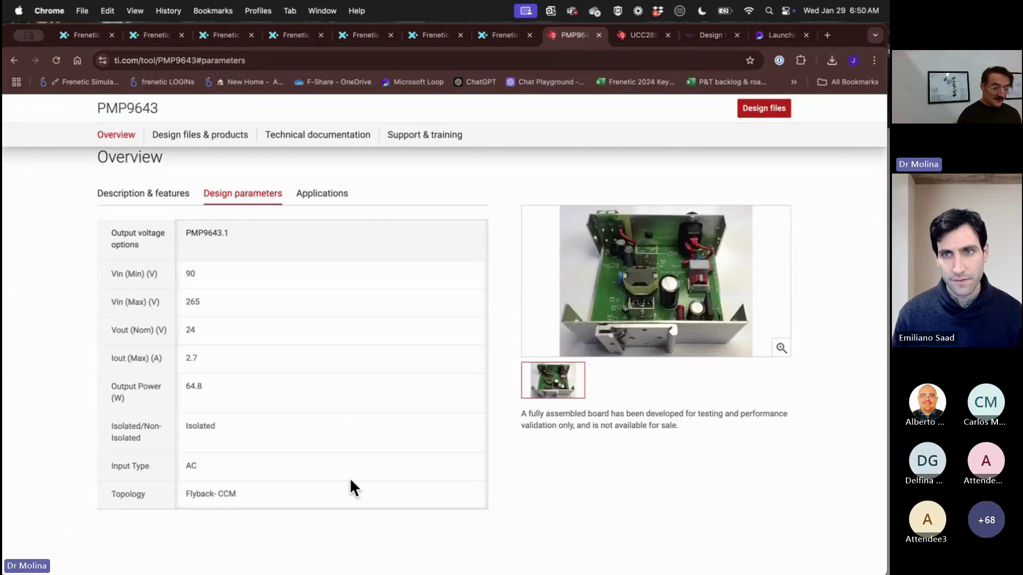
scroll(349, 478, up, 5)
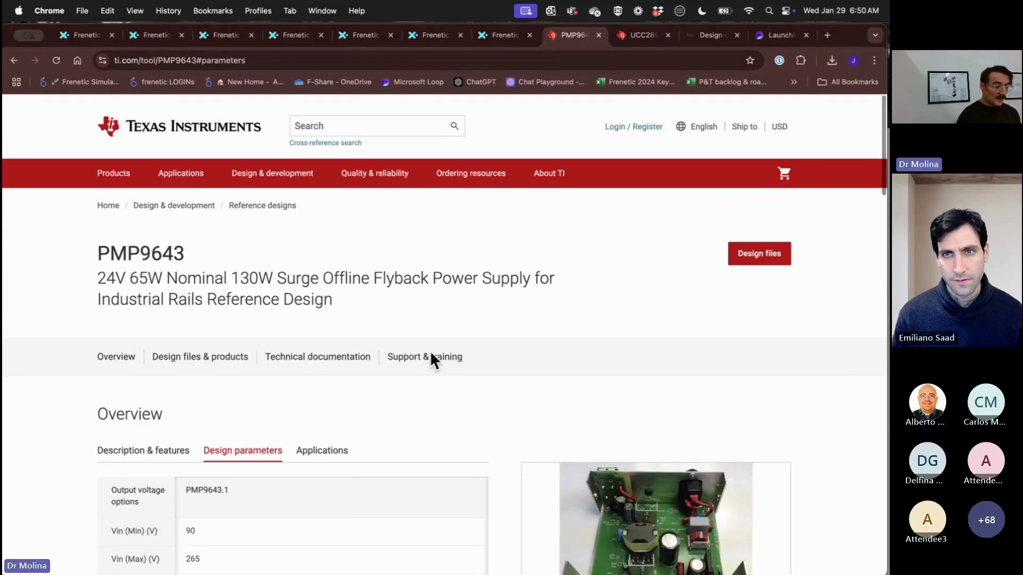
click(638, 40)
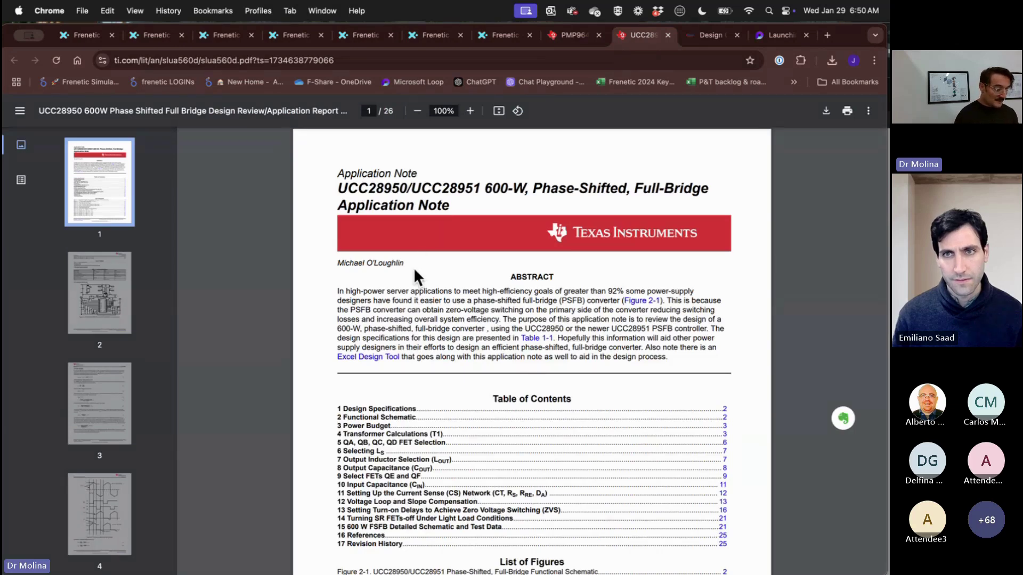
scroll(414, 267, down, 3)
scroll(414, 267, down, 3)
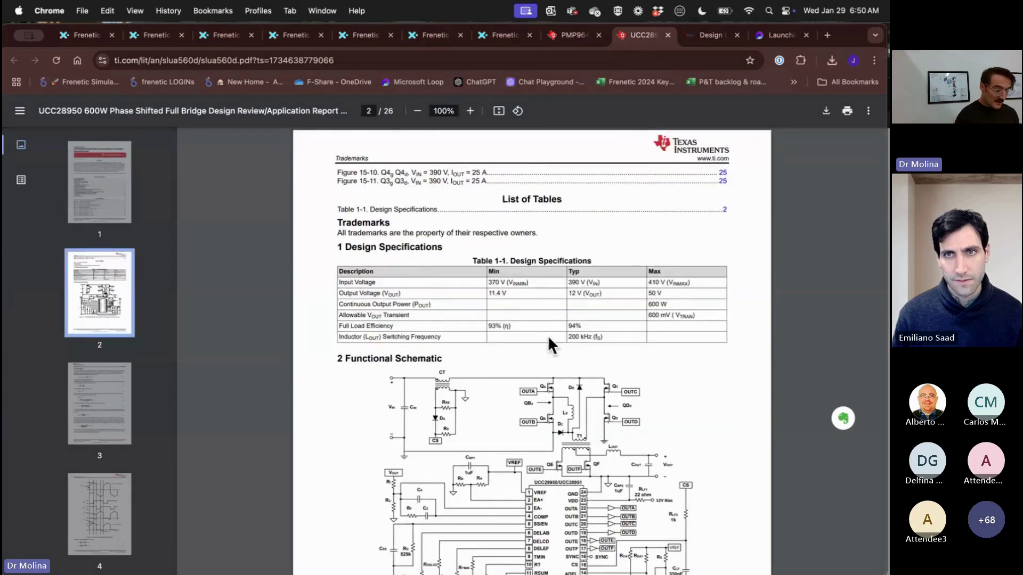
ctrl+scroll(548, 334, up, 2)
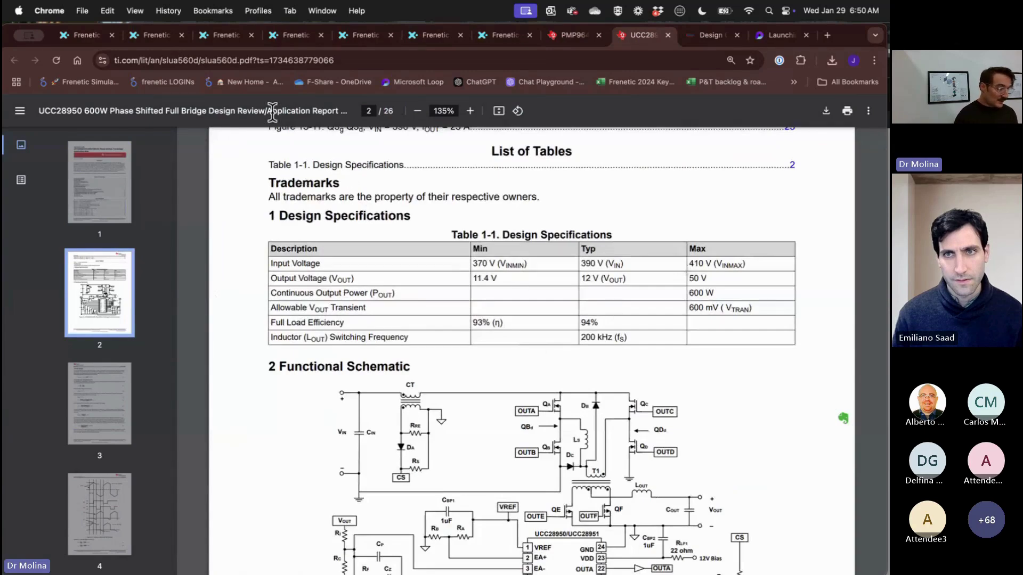
Step: Enter the converter specs in the empty Frenetic AI form: input voltage 390V, output voltage 12V and power 600W
click(433, 36)
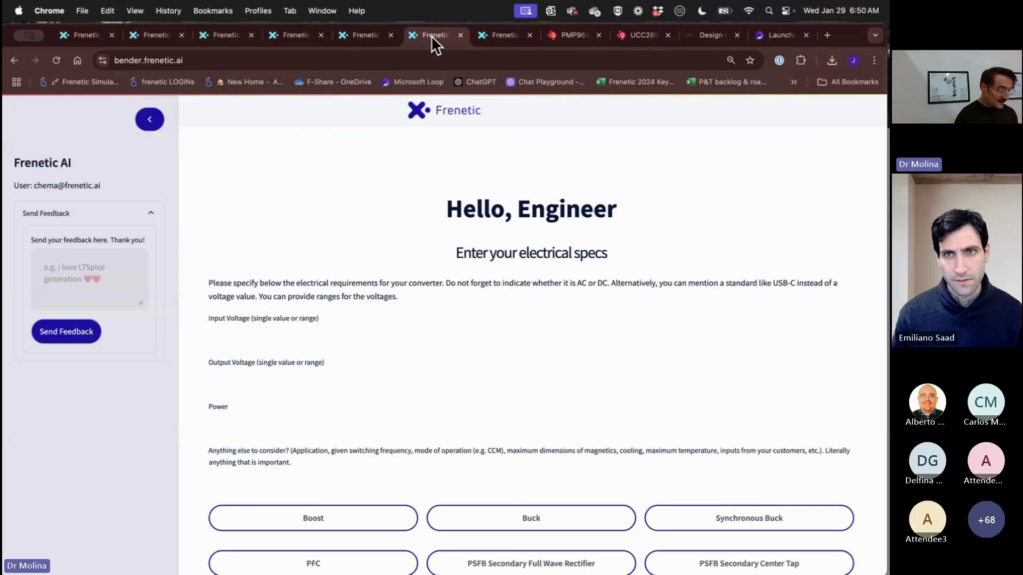
click(239, 335)
text(390V)
key(Tab)
text(12V)
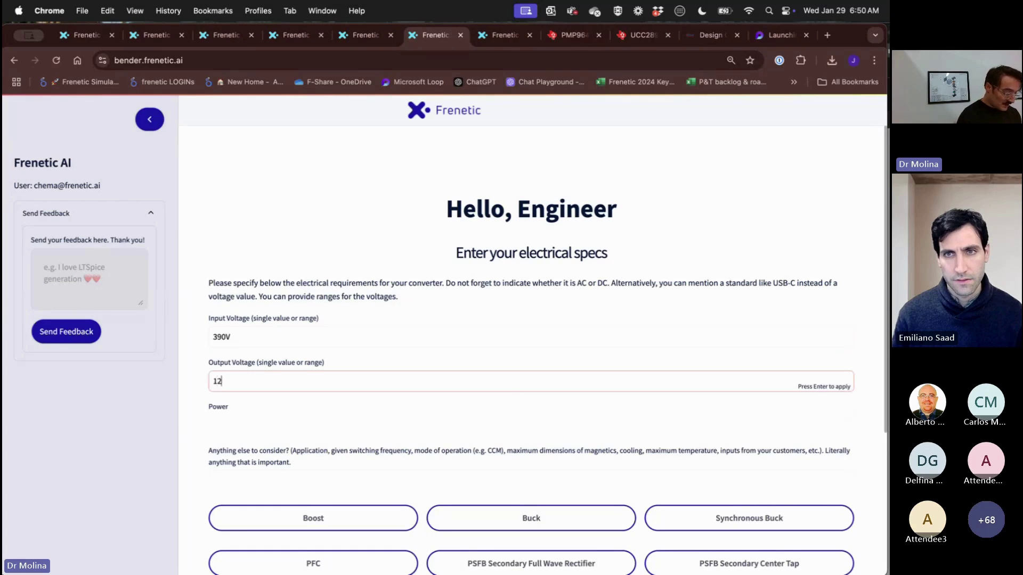
key(Tab)
text(600W)
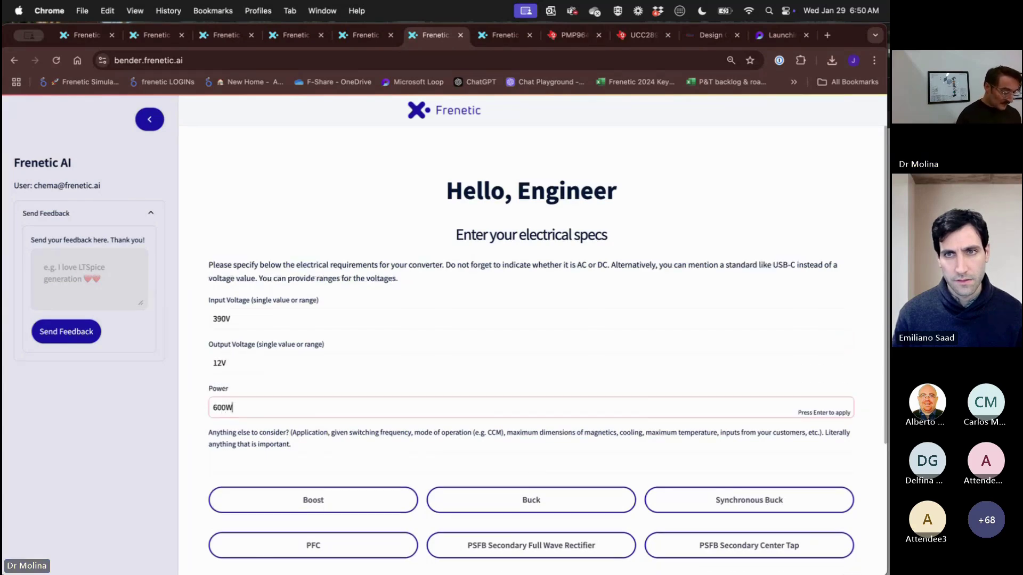
Step: Choose the PSFB Secondary Center Tap topology and confirm the input data to calculate the custom design's parameters
scroll(550, 434, down, 3)
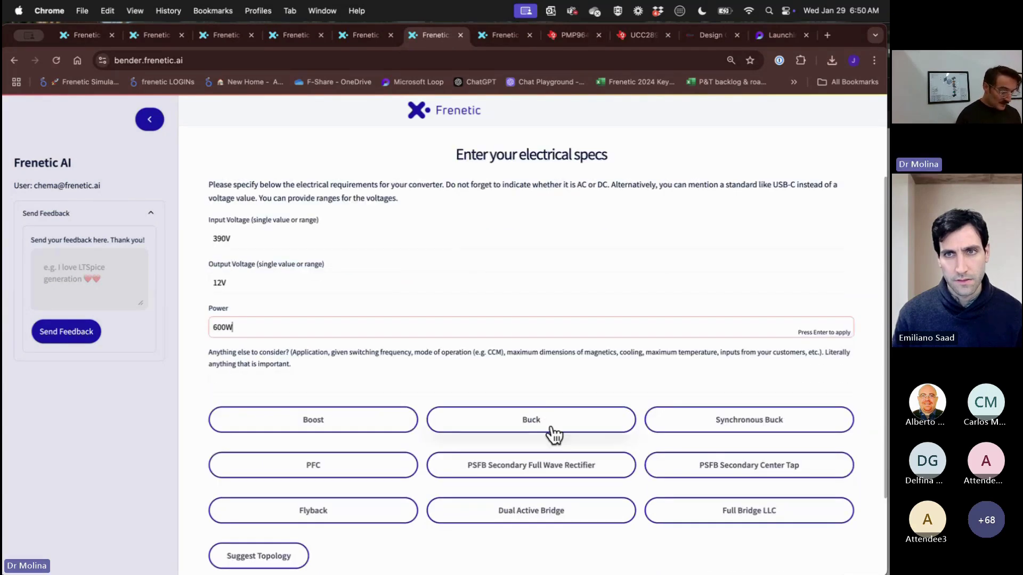
click(709, 464)
scroll(554, 484, down, 5)
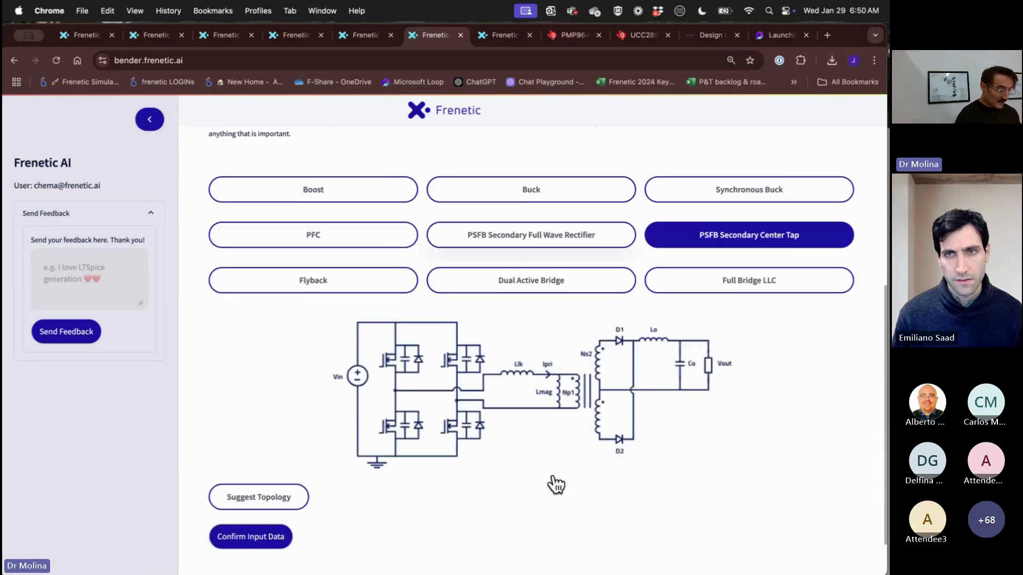
click(256, 528)
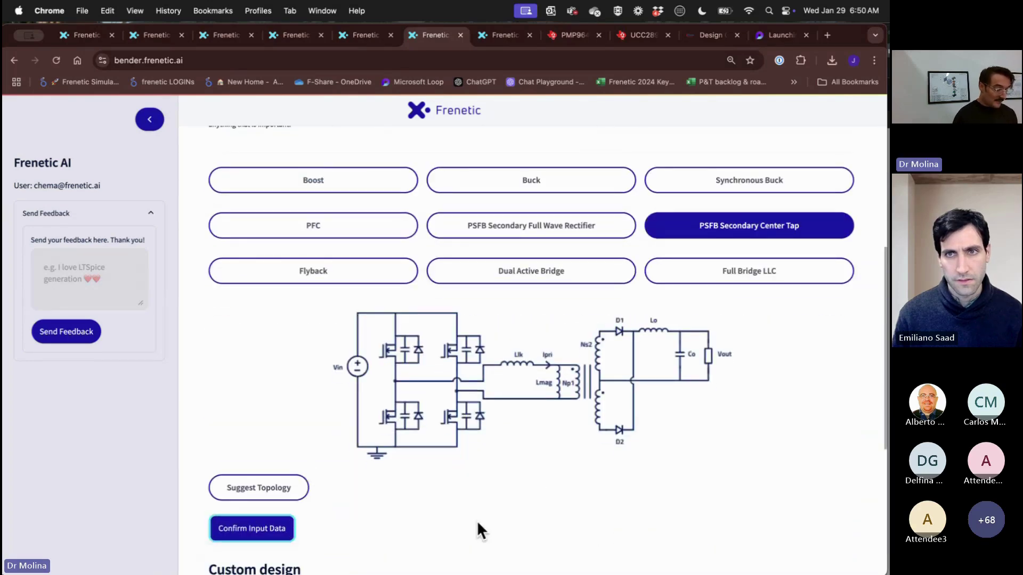
scroll(477, 520, down, 5)
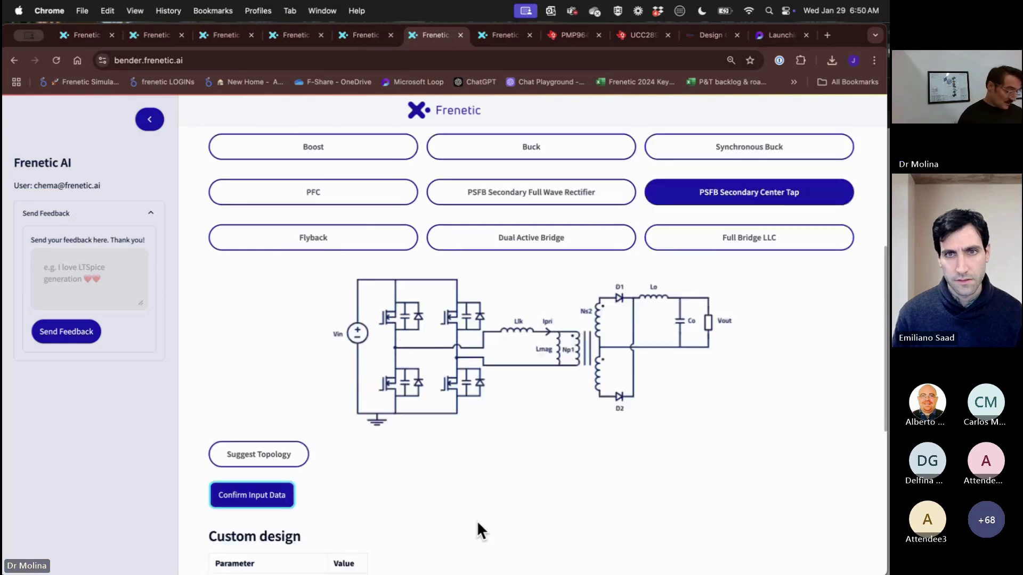
scroll(477, 520, down, 2)
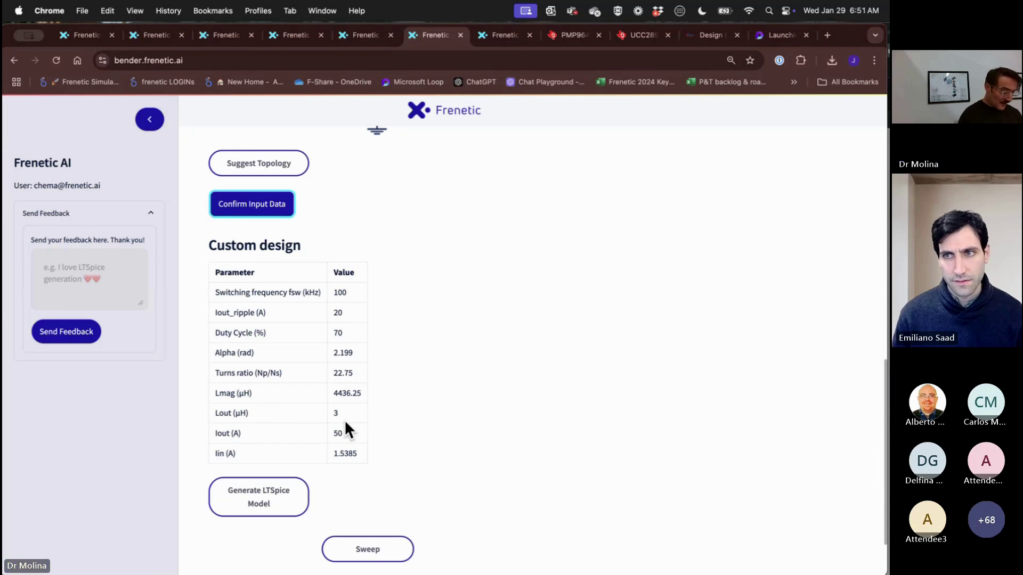
Step: Generate the LTSpice model of the PSFB Secondary Center Tap design and download its circuit and waveforms
click(280, 495)
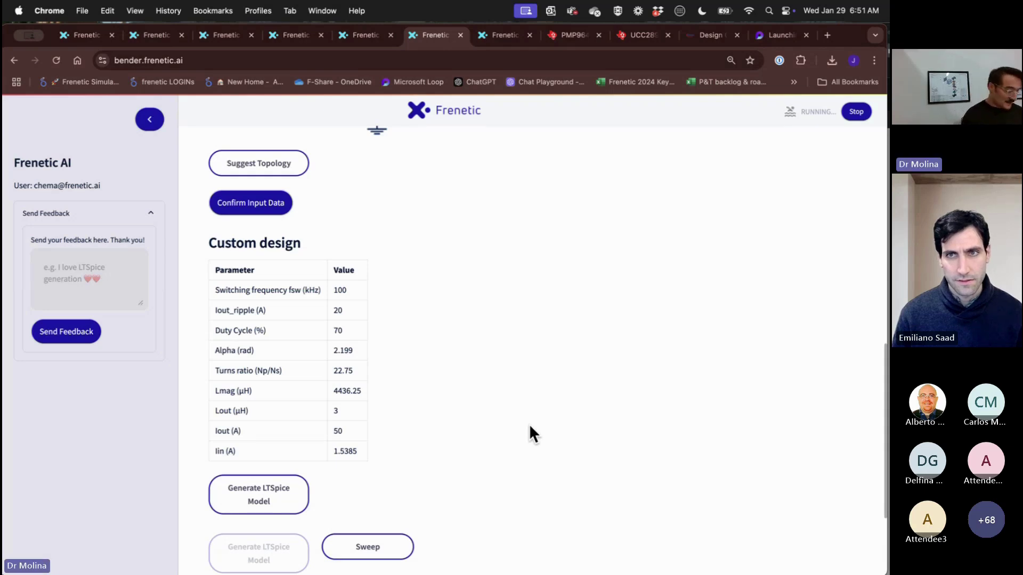
scroll(529, 424, down, 3)
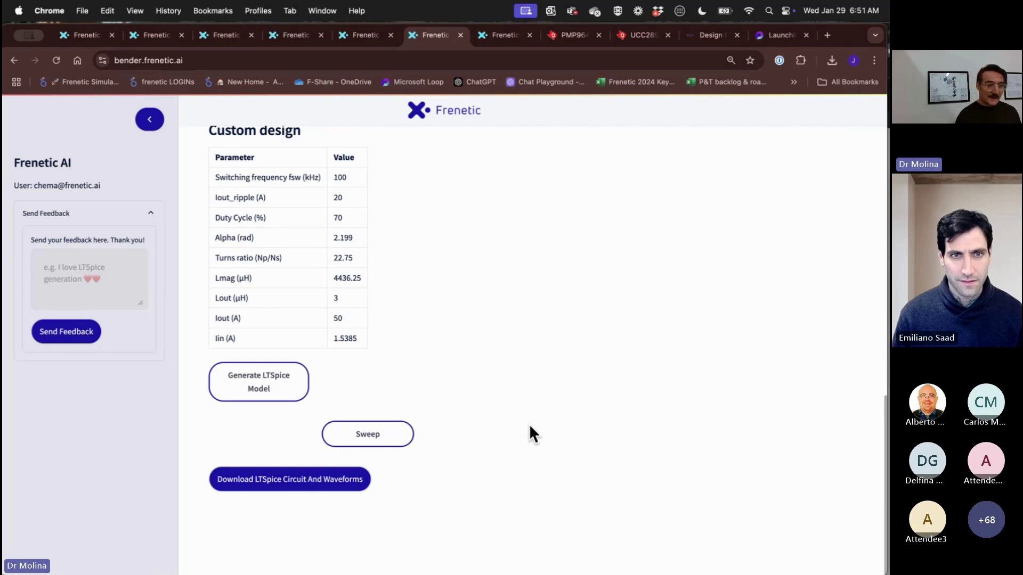
click(336, 482)
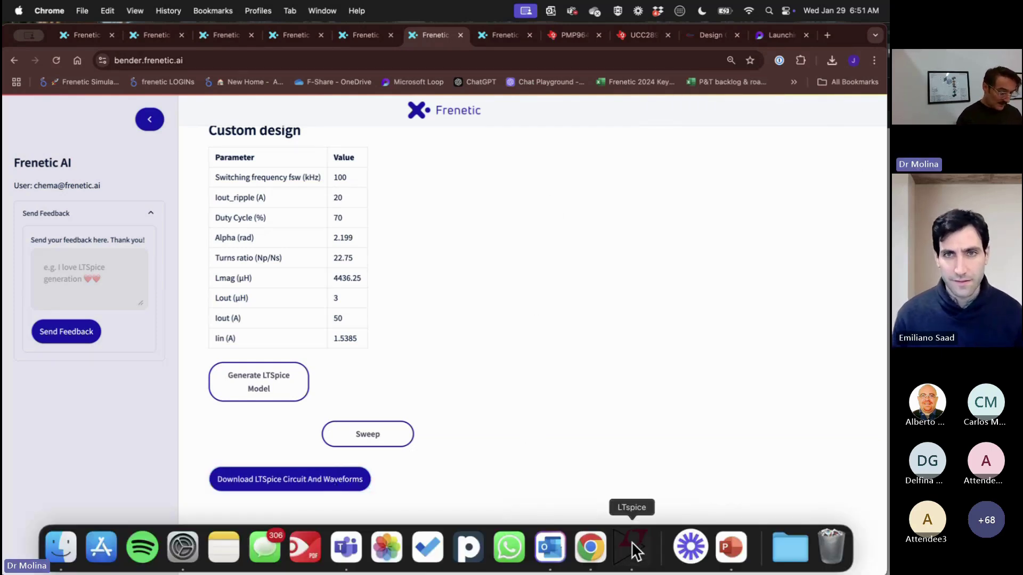
click(631, 542)
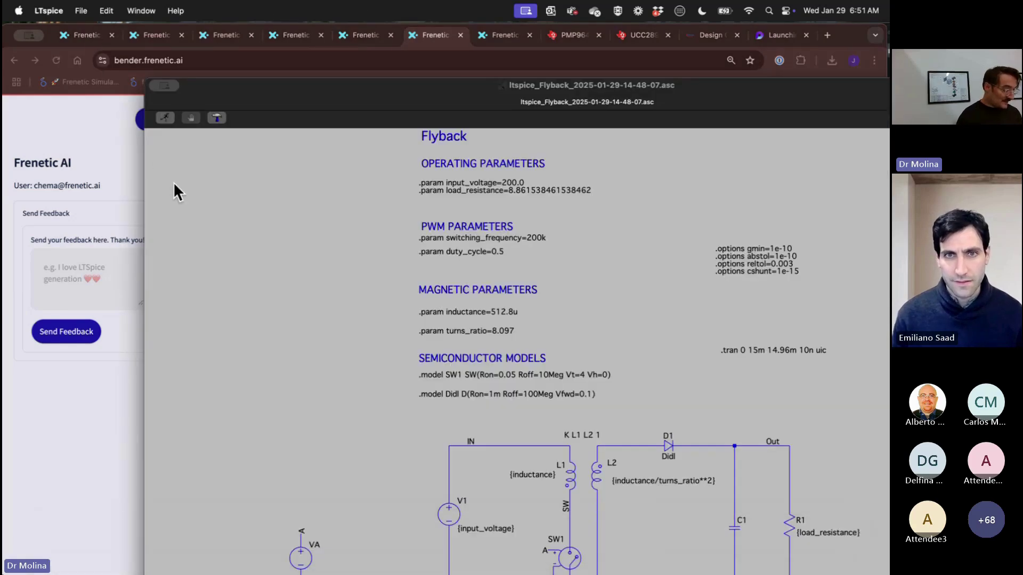
click(81, 11)
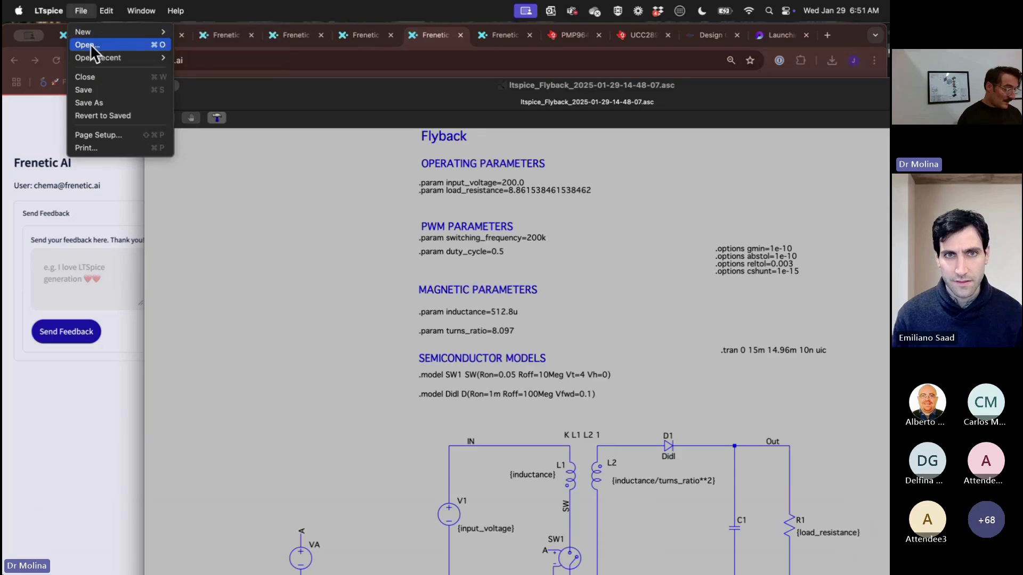
click(90, 43)
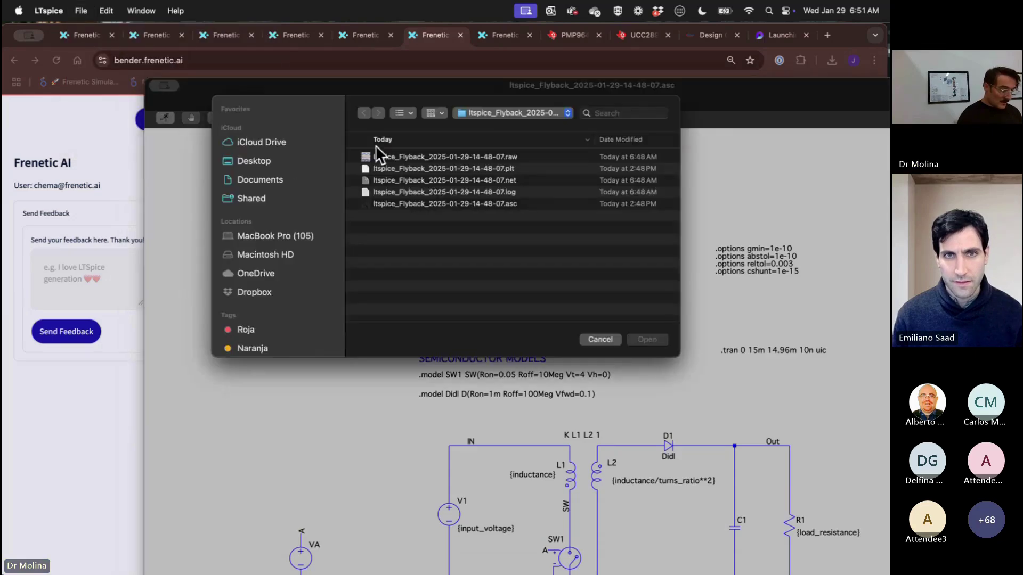
click(483, 107)
click(277, 461)
key(Escape)
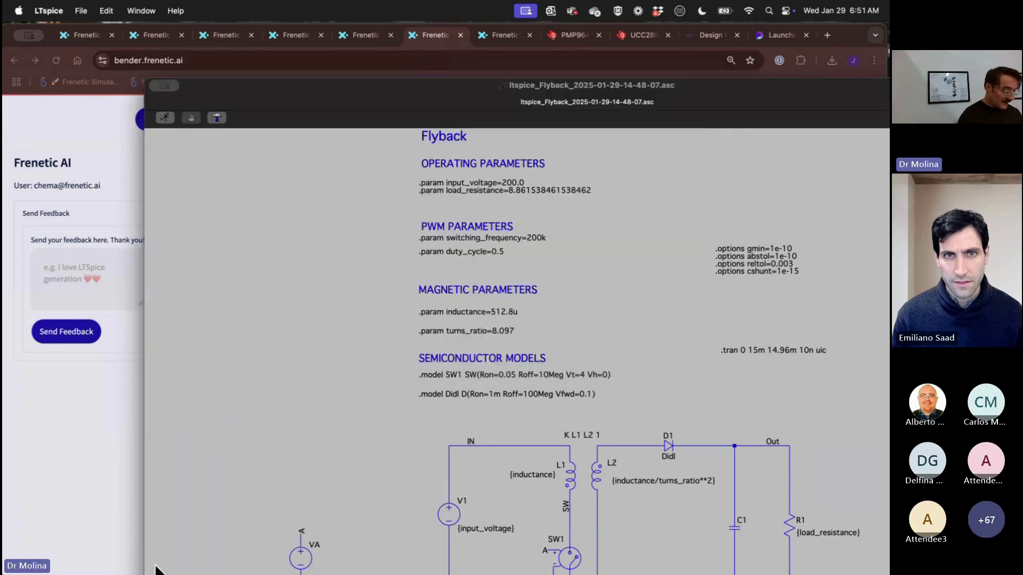
click(65, 548)
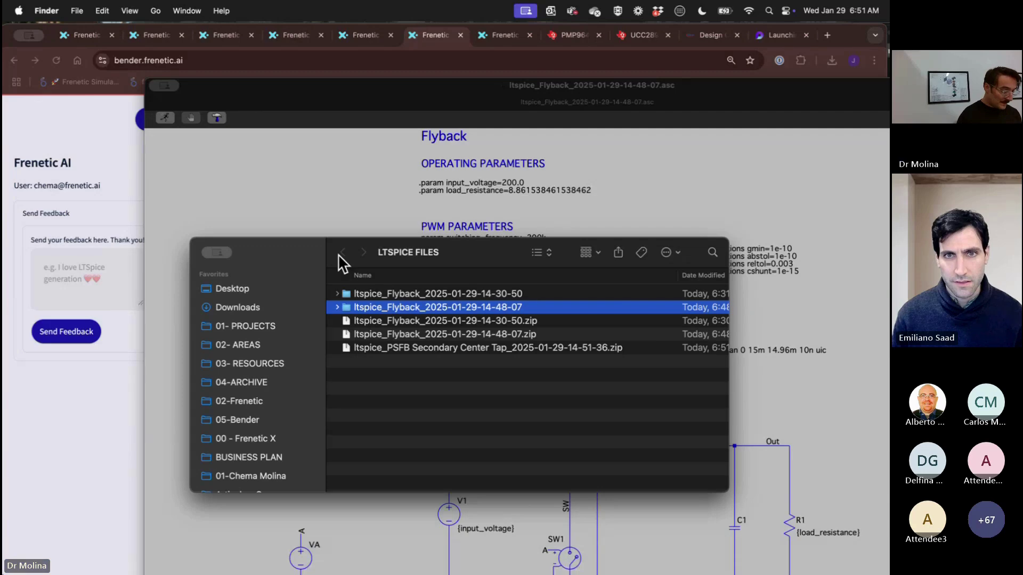
click(449, 352)
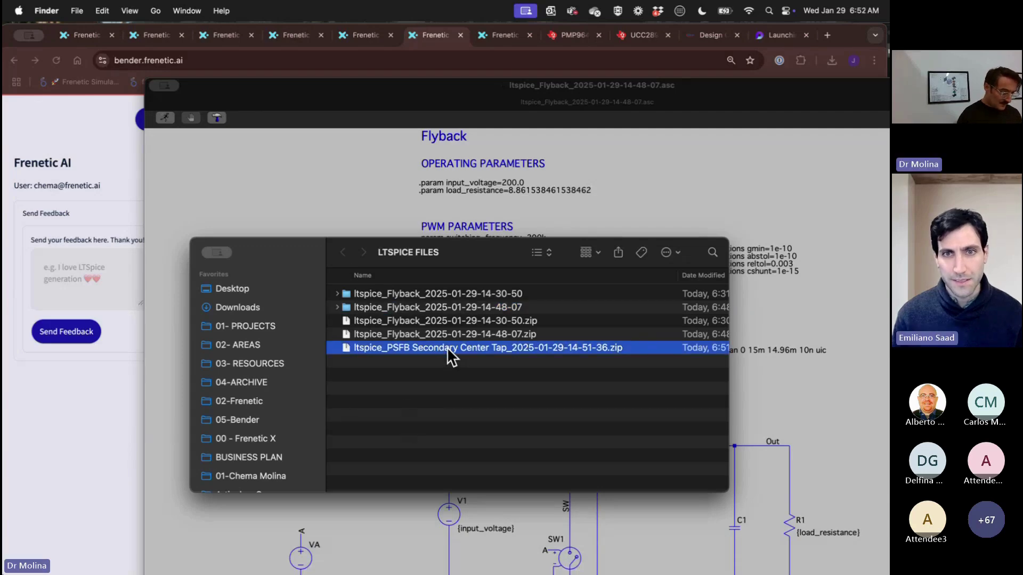
double_click(448, 352)
click(388, 181)
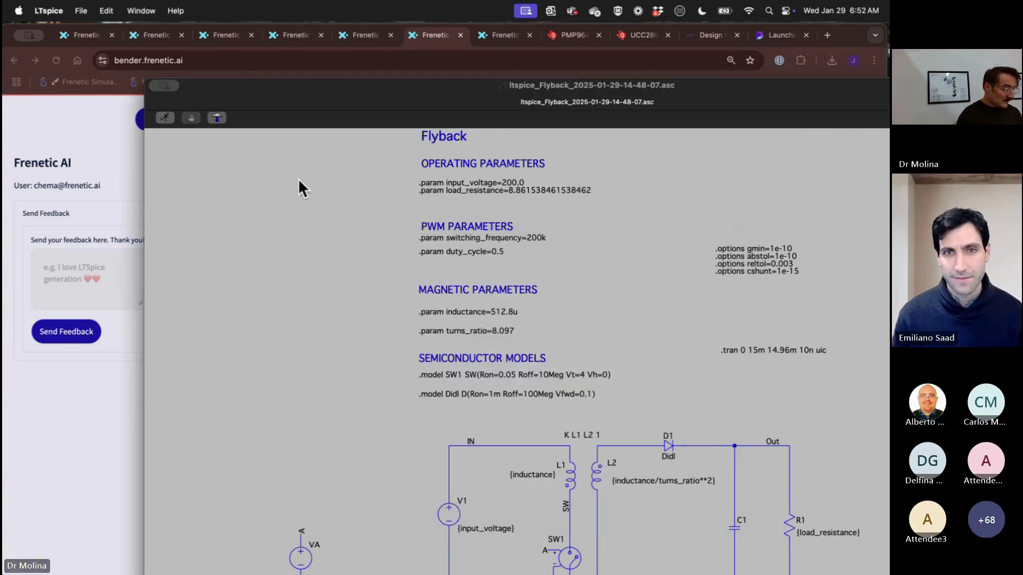
click(73, 12)
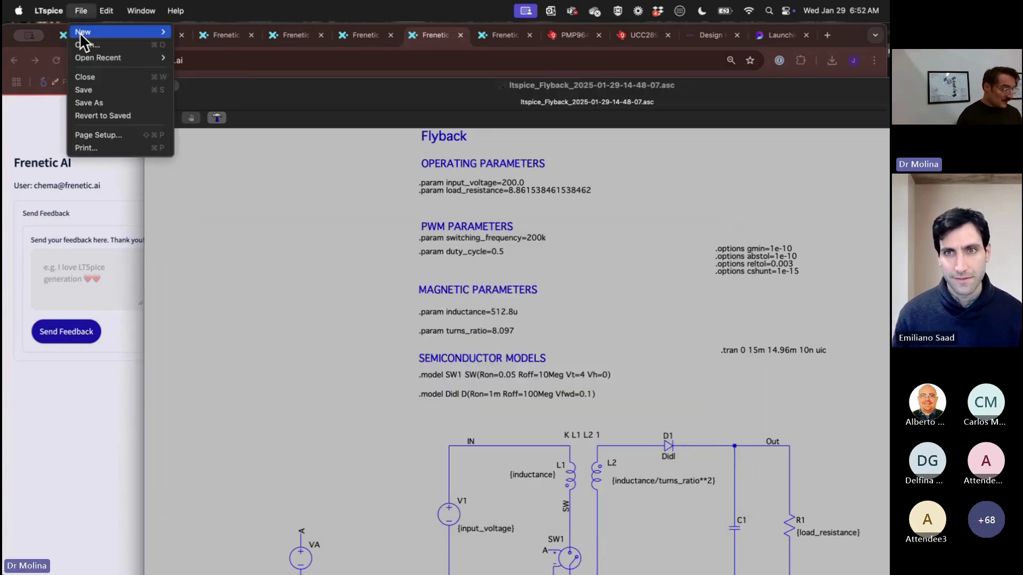
click(79, 39)
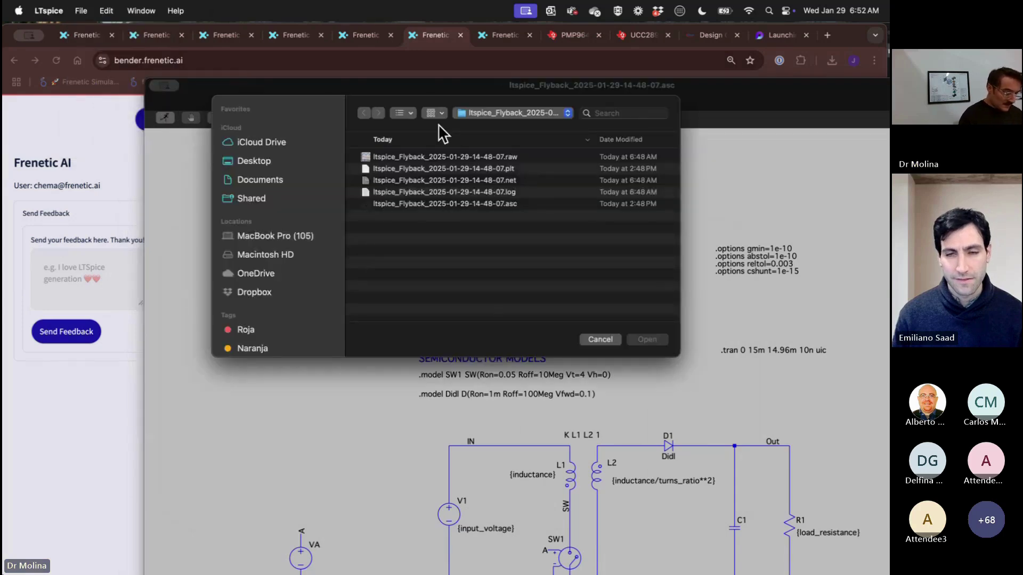
click(475, 113)
click(476, 127)
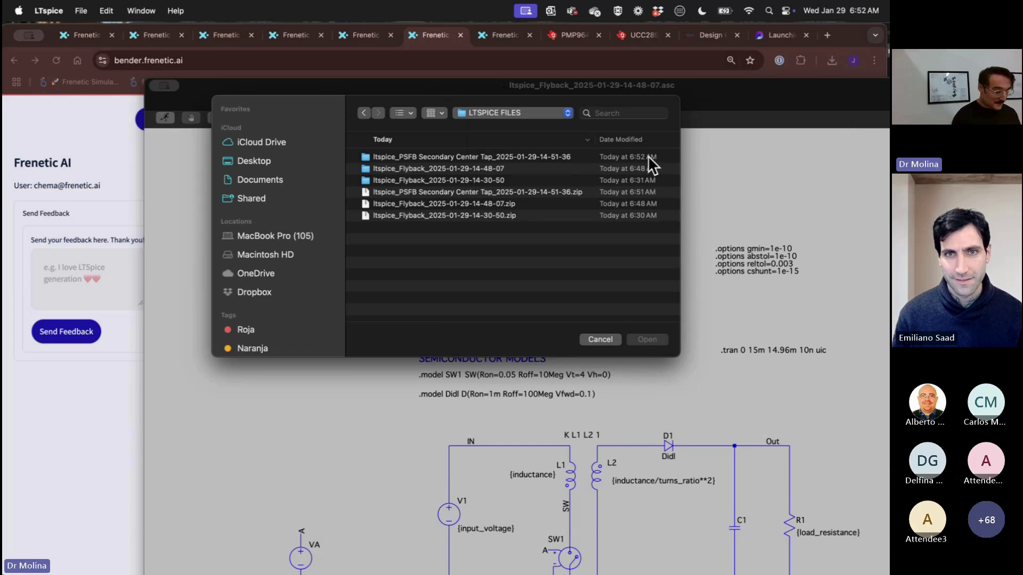
double_click(506, 154)
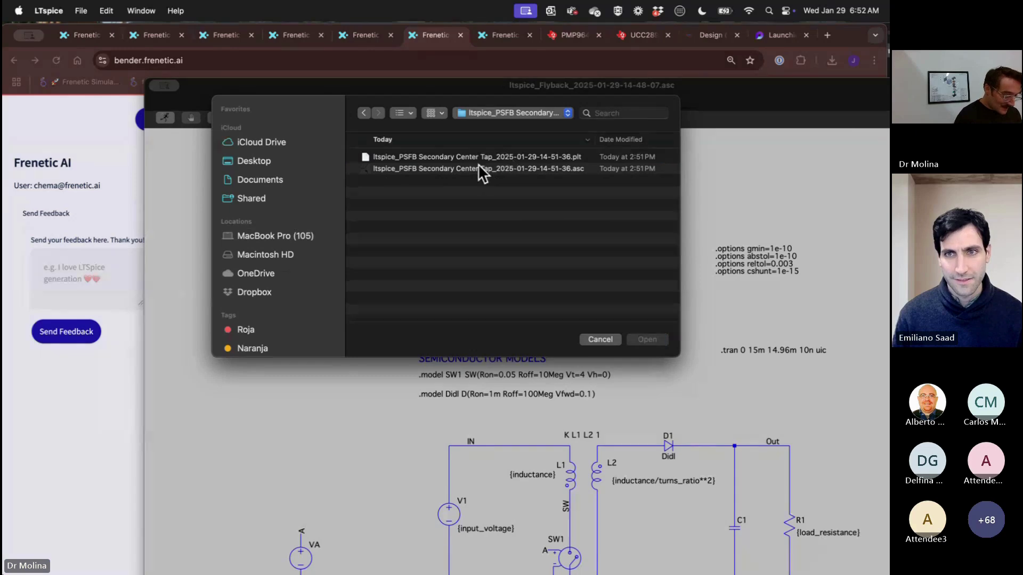
click(478, 167)
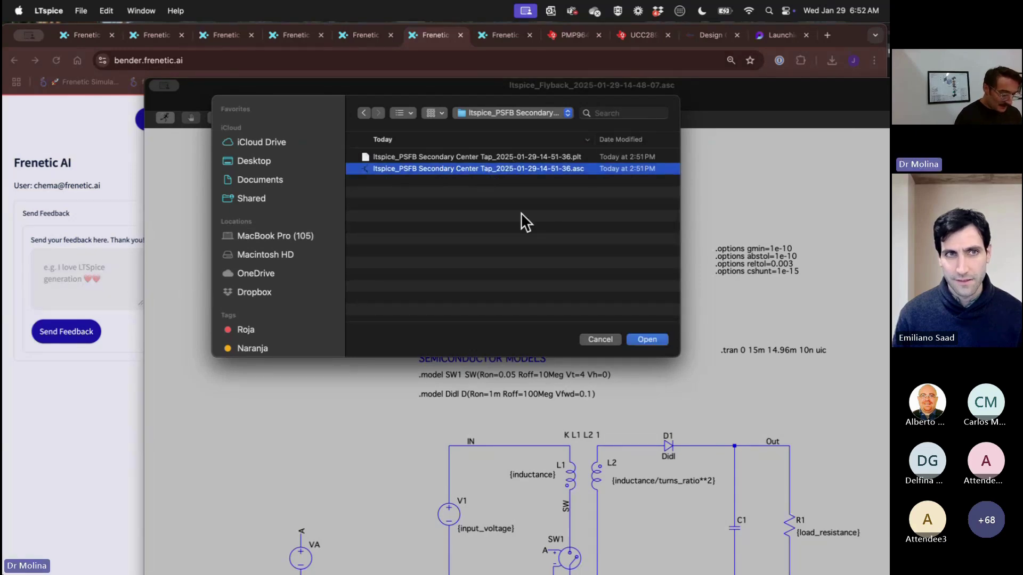
click(647, 340)
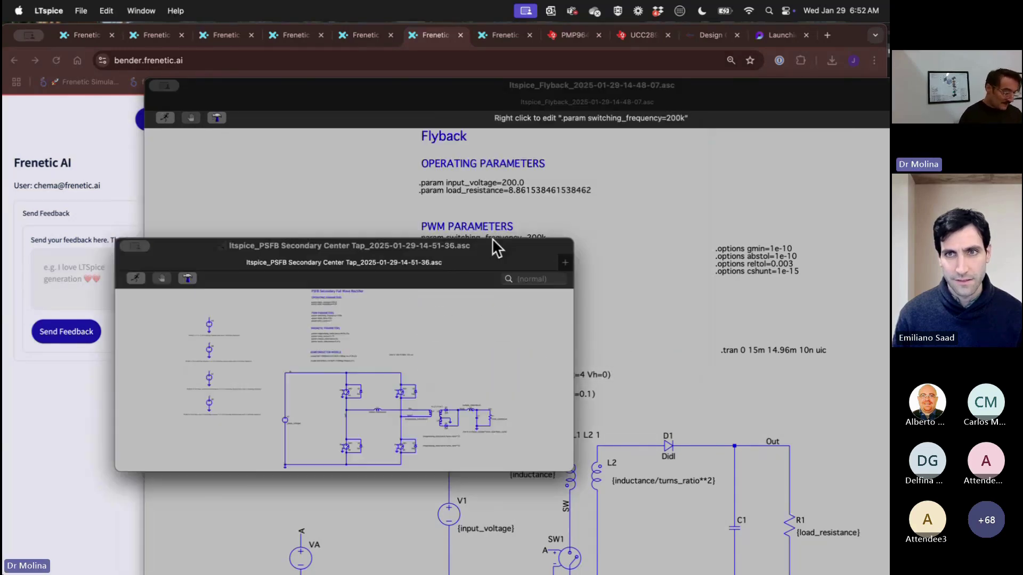
Step: Run the simulation of the PSFB Secondary Center Tap circuit and enlarge its waveform window in both directions
click(151, 219)
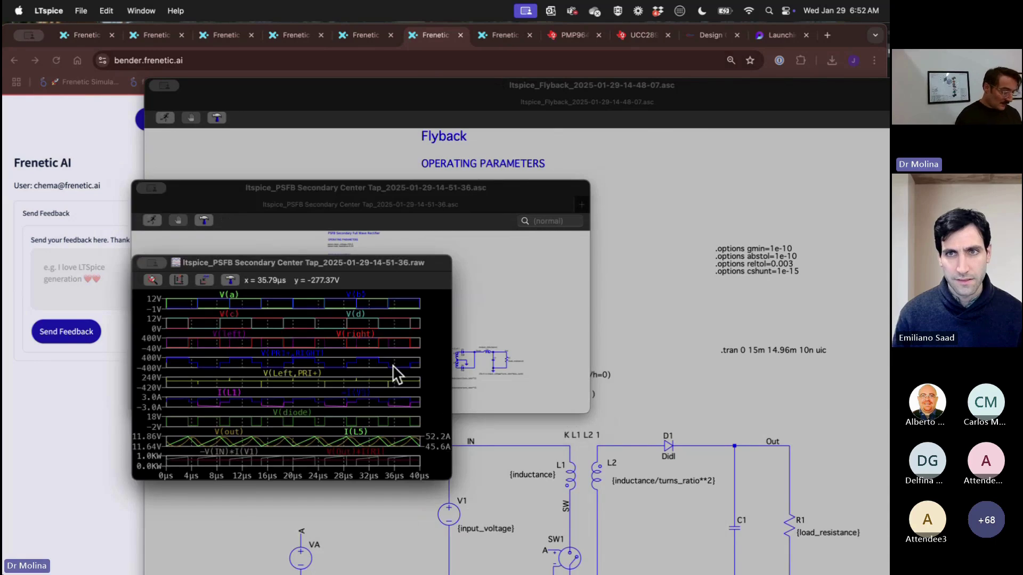
drag(451, 292, 726, 296)
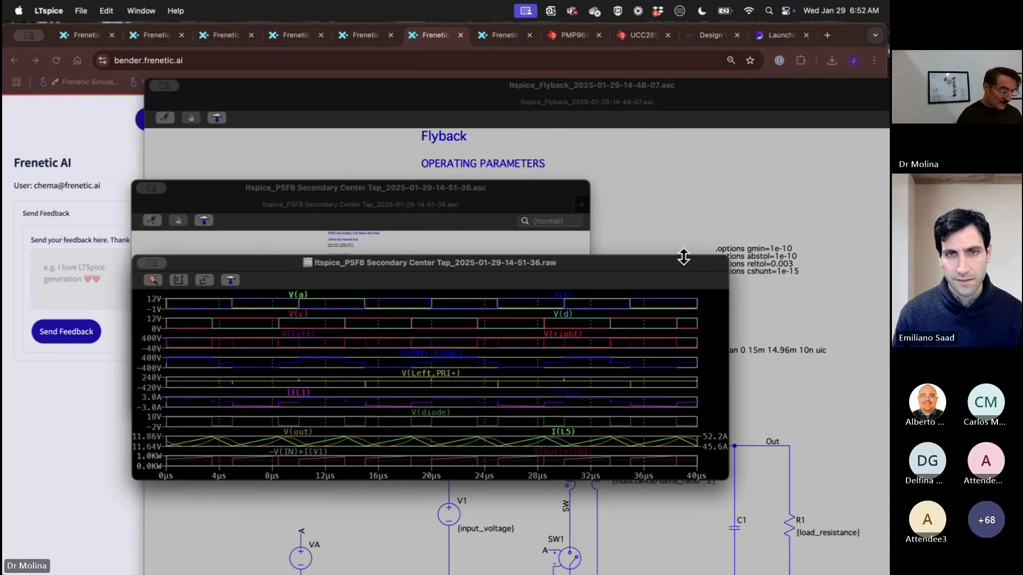
double_click(682, 261)
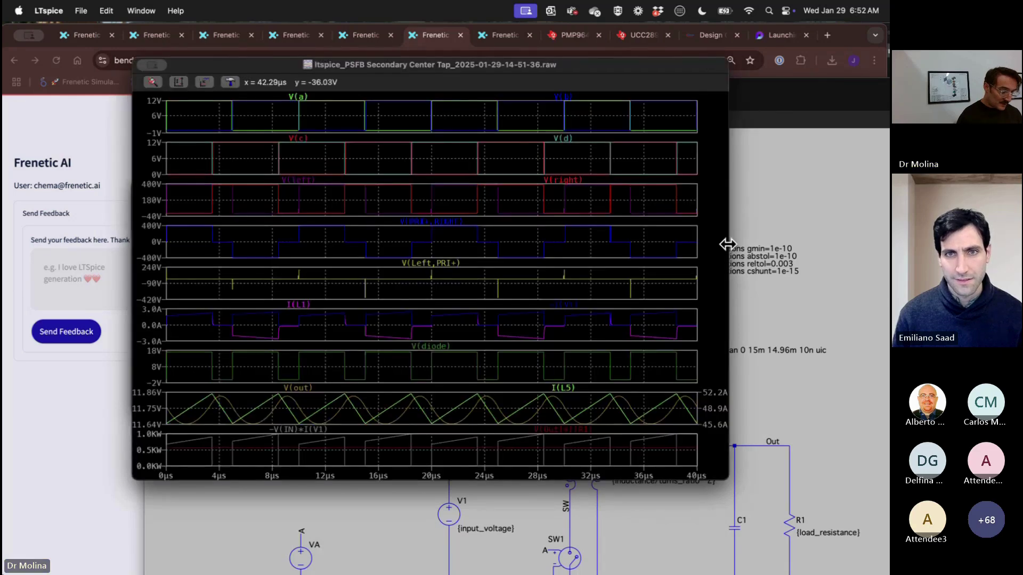
drag(727, 244, 872, 244)
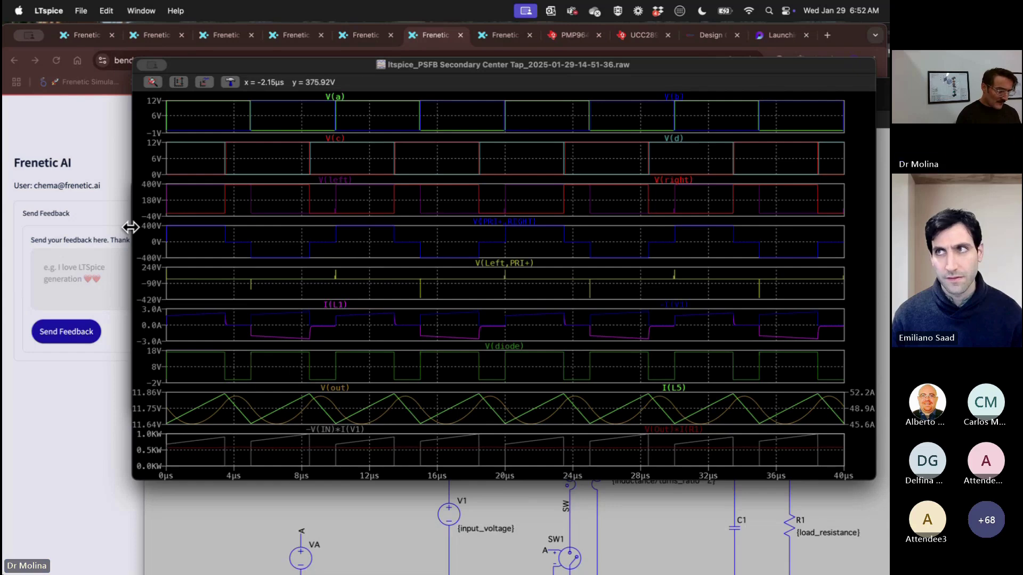
Step: Switch to Chrome and examine the Design parameters table in Infineon's 600 W LLC design guide, marking the nominal switching frequency
click(73, 426)
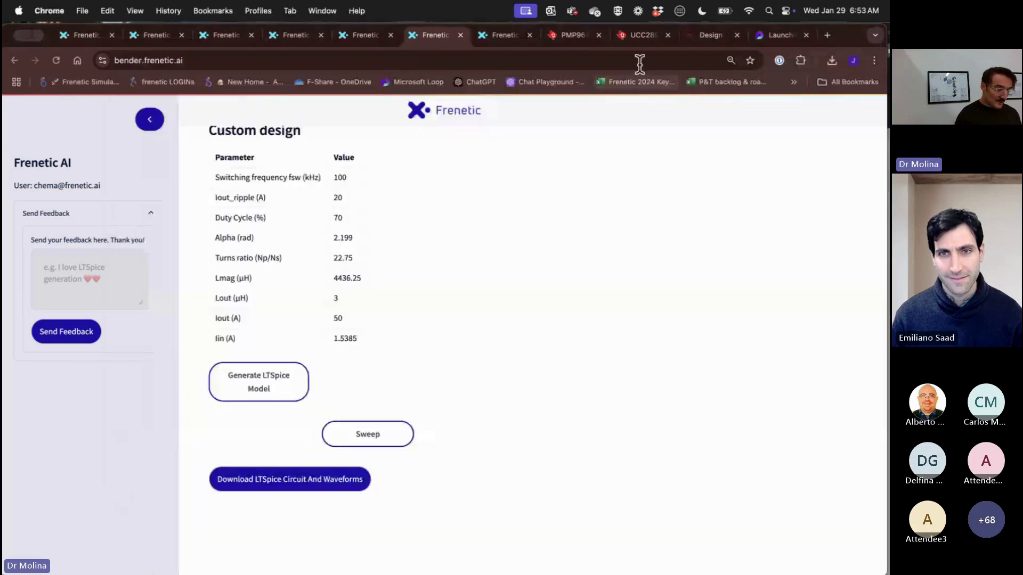
click(709, 35)
scroll(420, 375, up, 5)
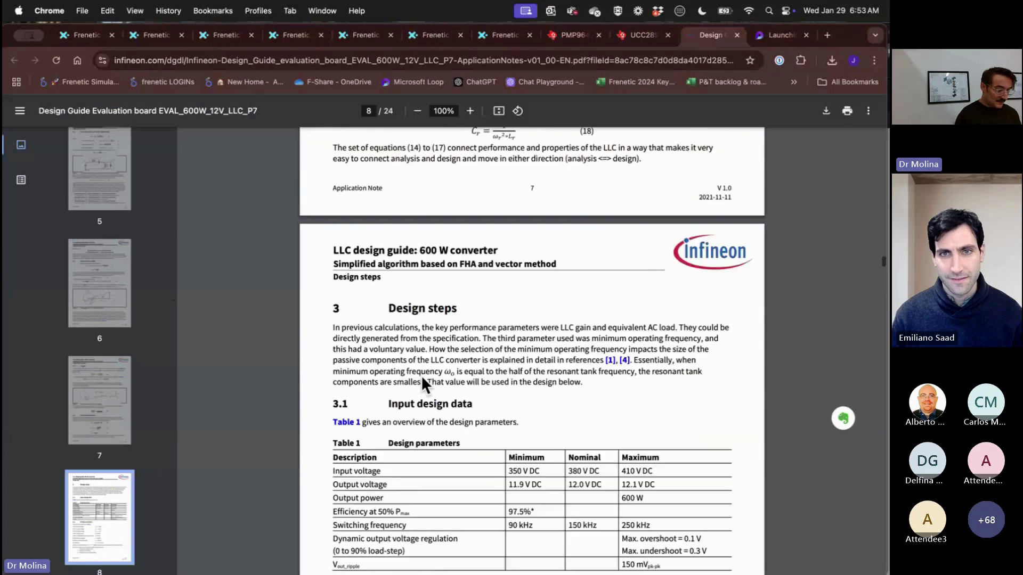
scroll(420, 375, up, 3)
scroll(421, 375, down, 10)
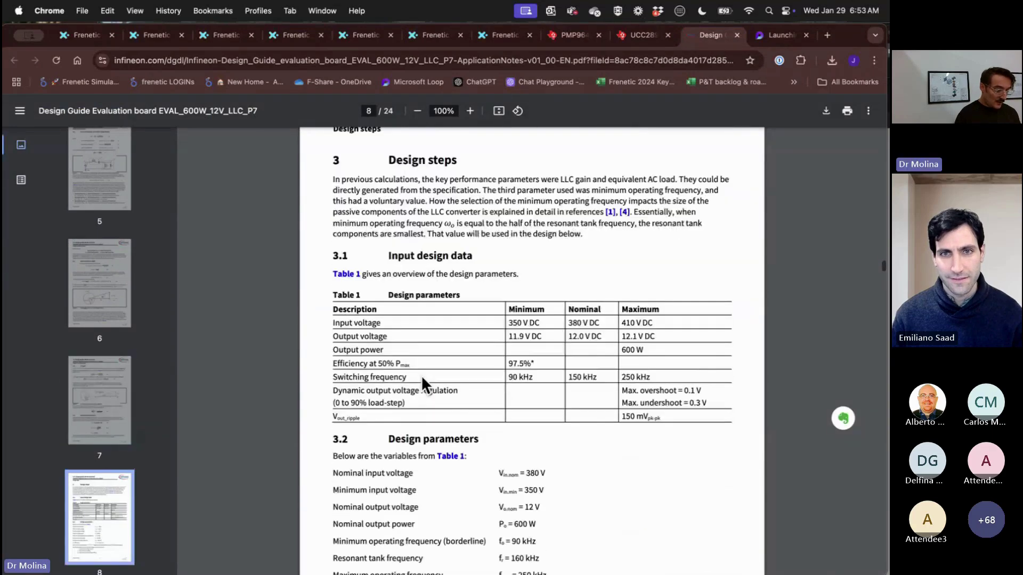
scroll(420, 374, down, 1)
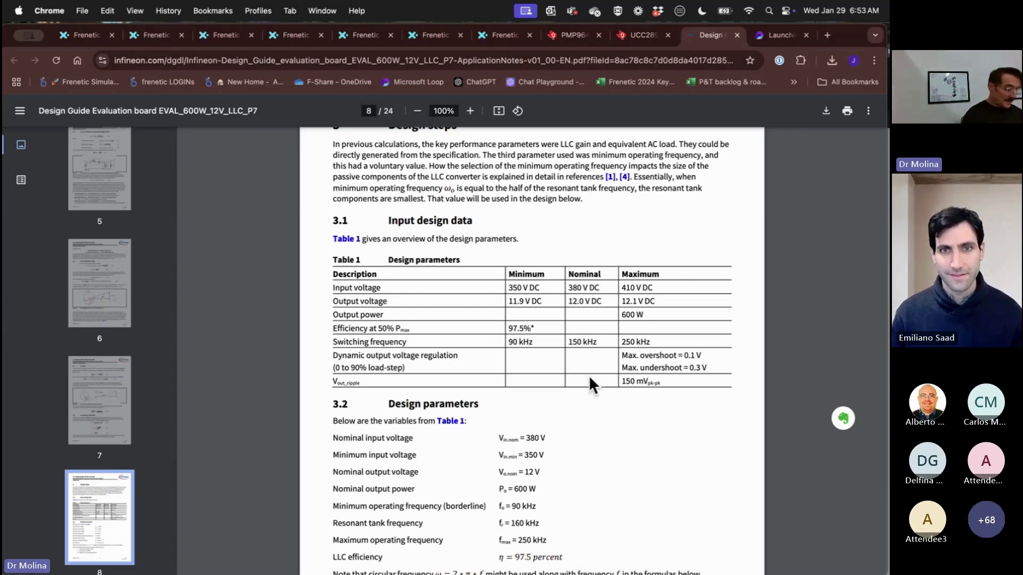
drag(568, 342, 595, 342)
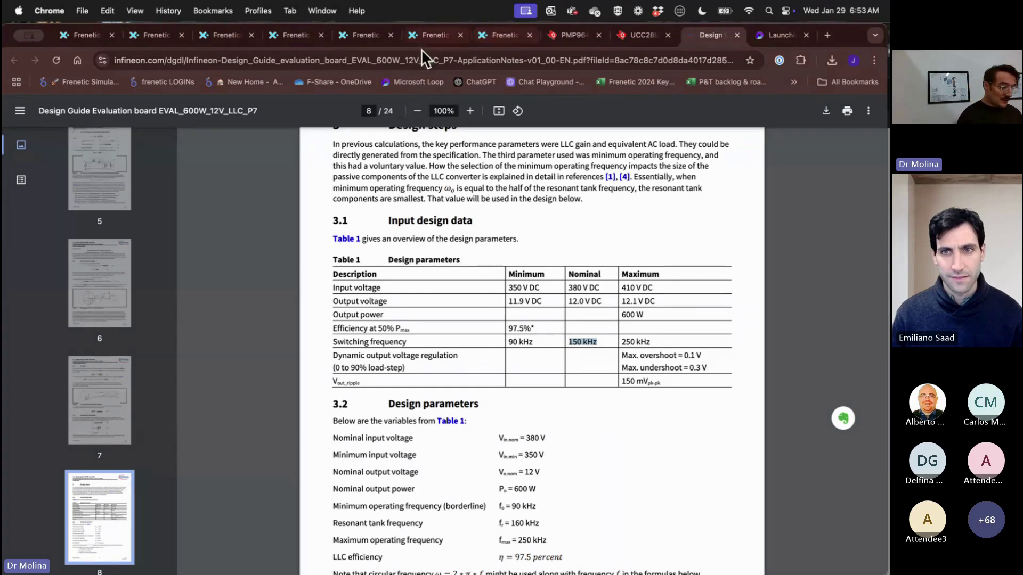
Step: Reload the Frenetic AI specs form prefilled with 380V and log in again with the saved username and password
click(483, 37)
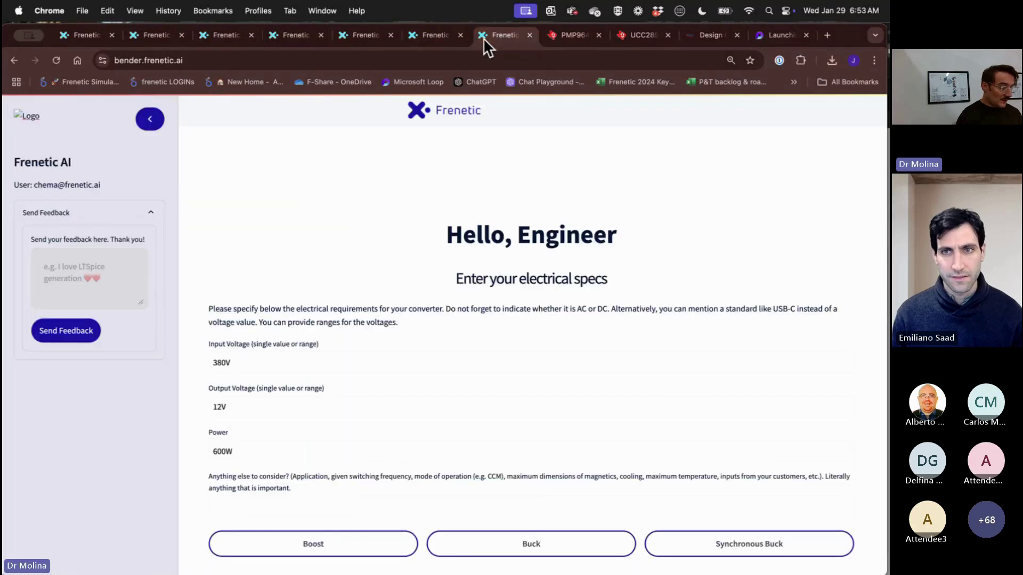
click(56, 60)
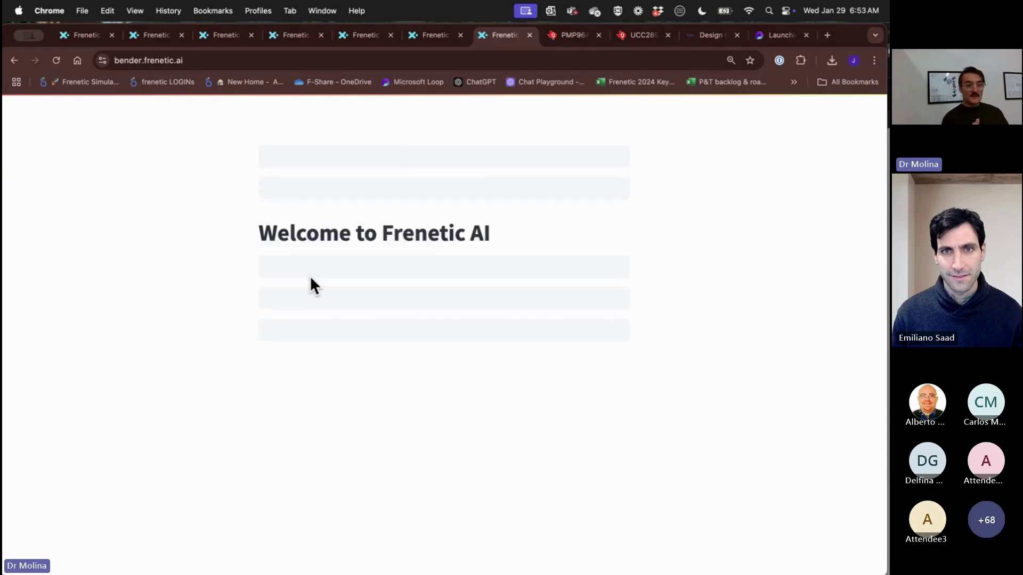
click(310, 270)
click(297, 291)
click(275, 339)
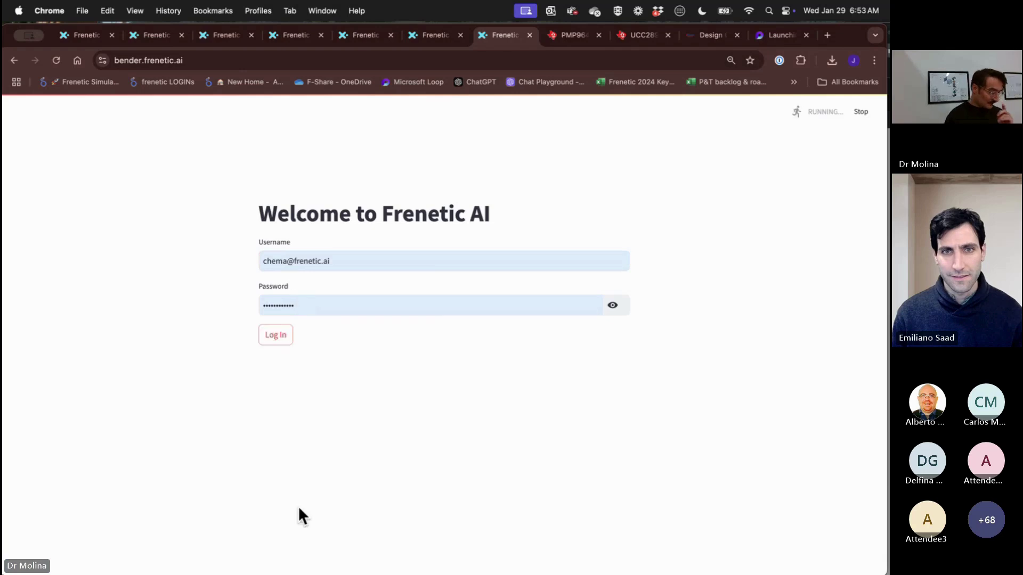
Step: Enter the converter specs in the cleared form: input voltage 390V, output voltage 12V and power 600W
click(282, 362)
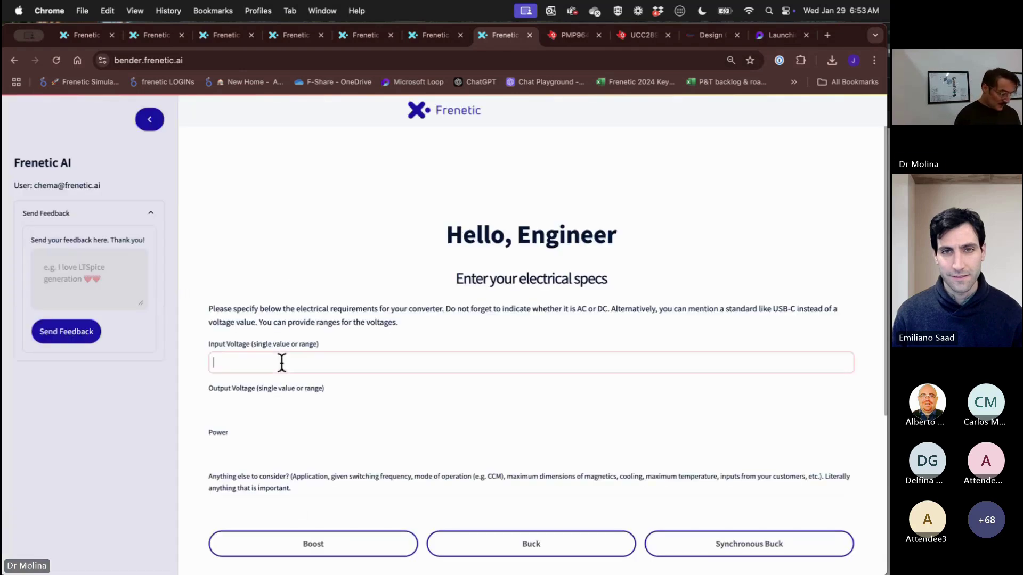
text(390V)
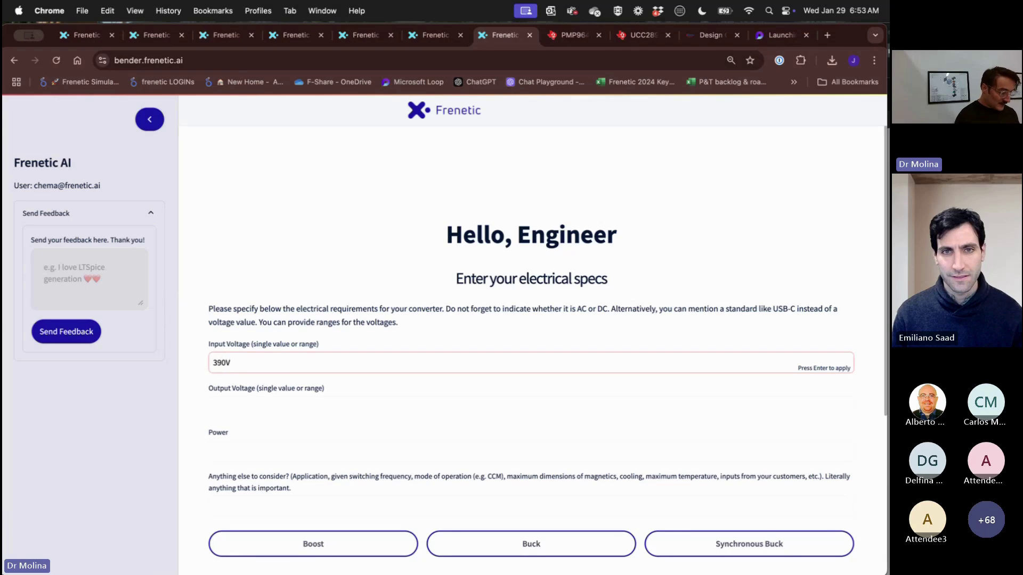
key(Tab)
text(12)
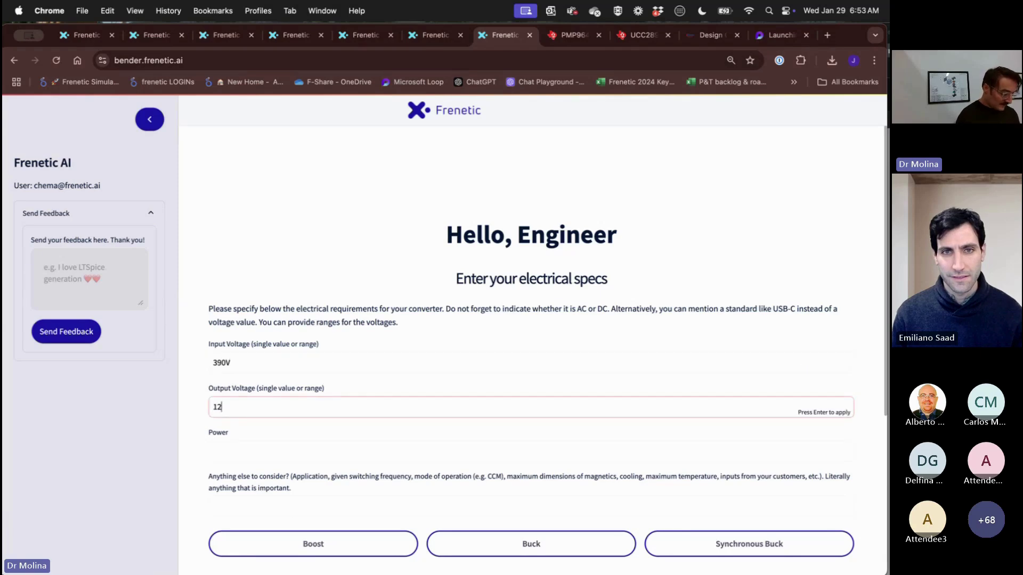
text(V)
key(Tab)
text(6)
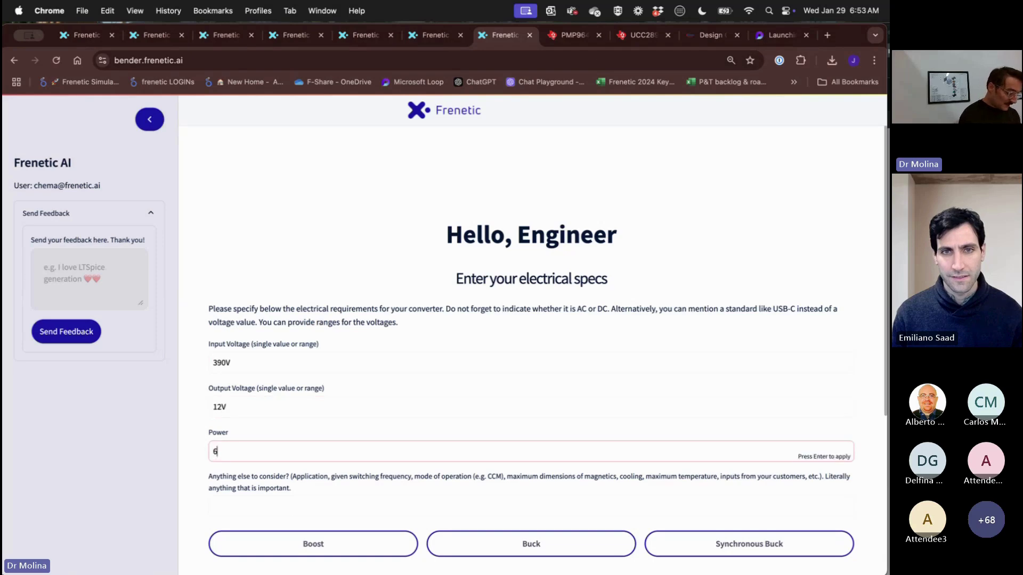
text(00W)
Step: Add "fsw=150 kHz" as an additional consideration and choose the Full Bridge LLC topology
scroll(533, 384, down, 2)
click(227, 453)
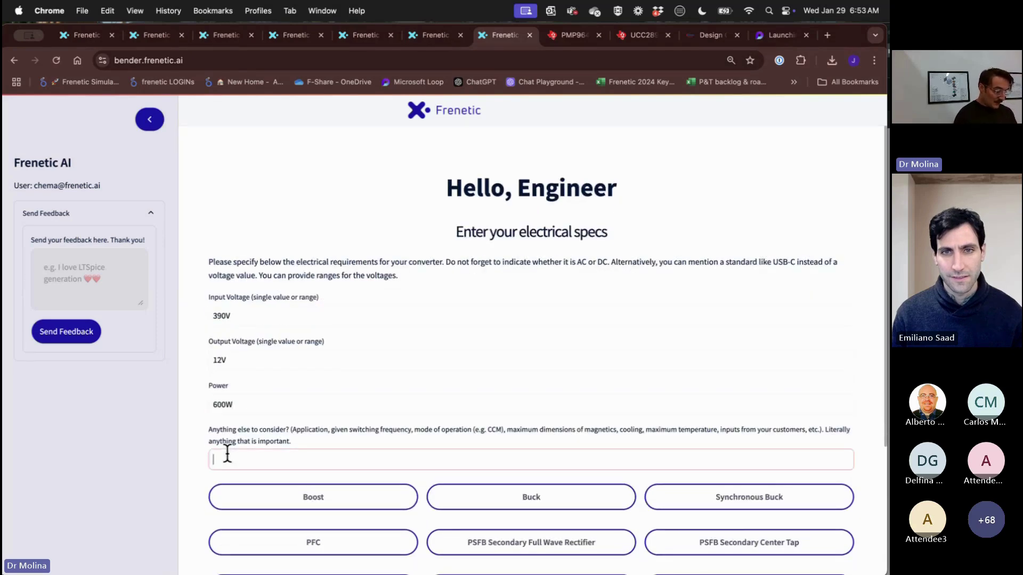
text(fsw0)
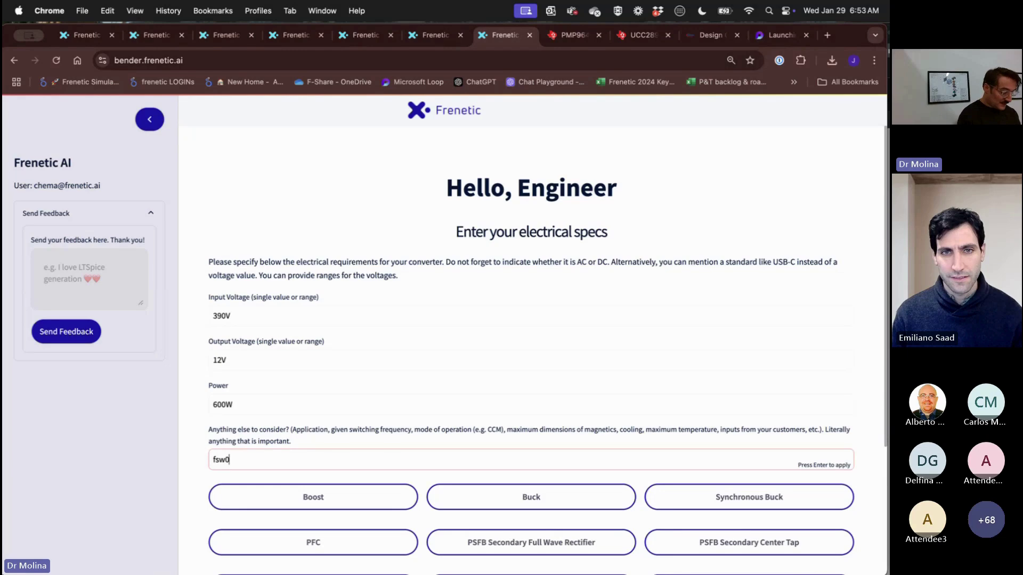
text(150 kH)
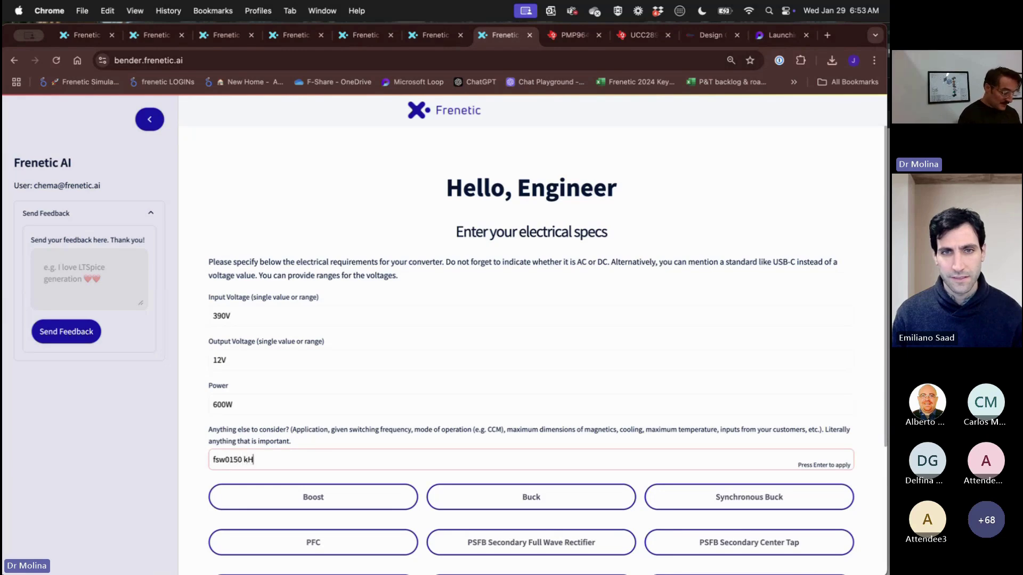
text(z)
scroll(160, 447, down, 2)
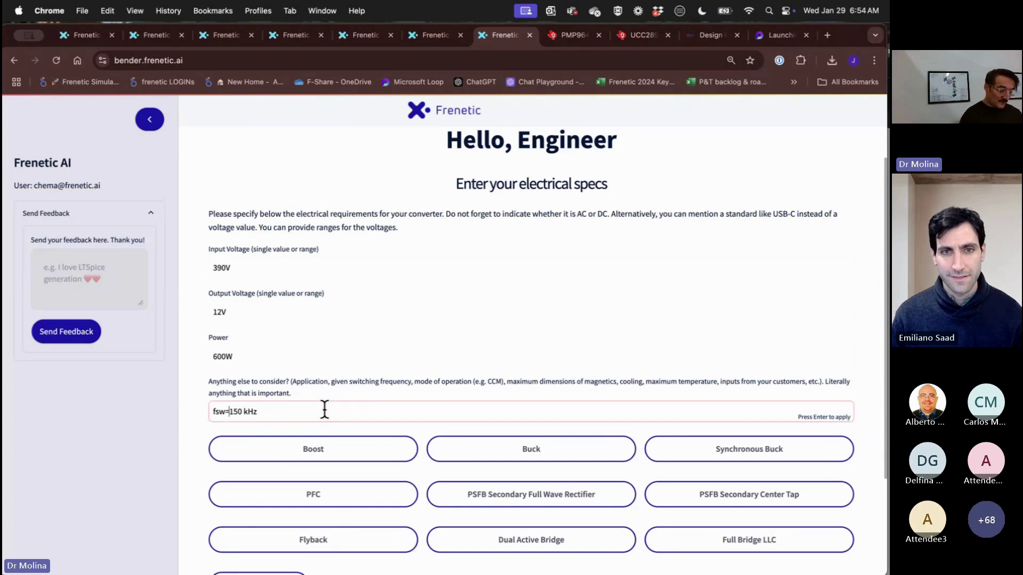
scroll(324, 411, down, 2)
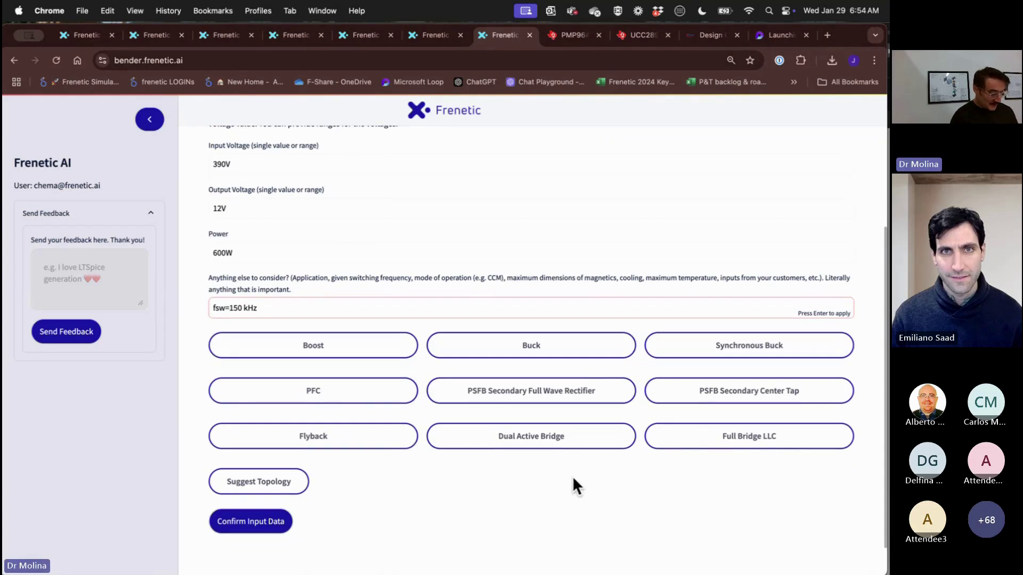
click(707, 445)
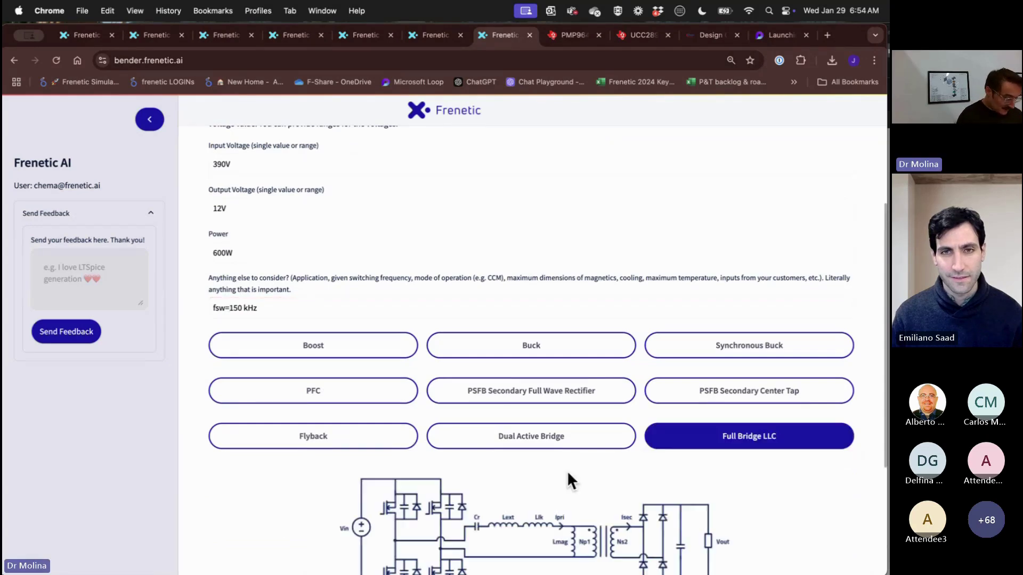
Step: Confirm the input data for the Full Bridge LLC and read the custom design response
scroll(568, 481, down, 4)
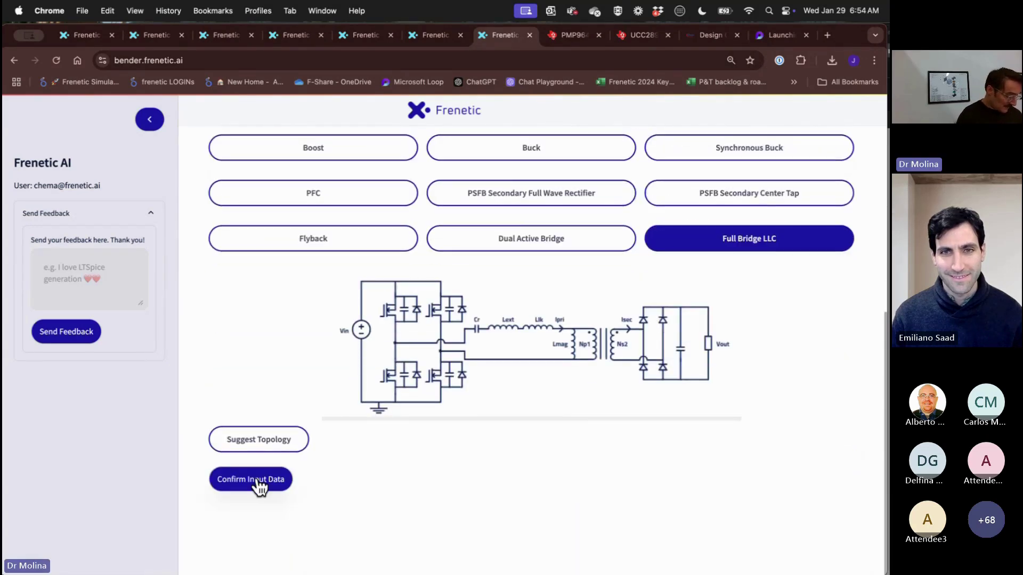
click(256, 481)
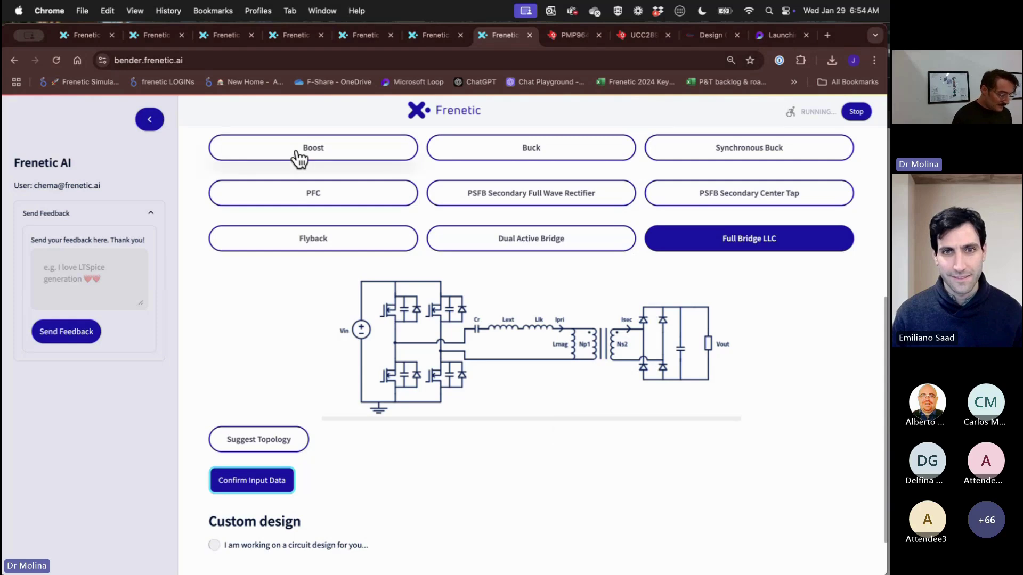
scroll(323, 308, down, 2)
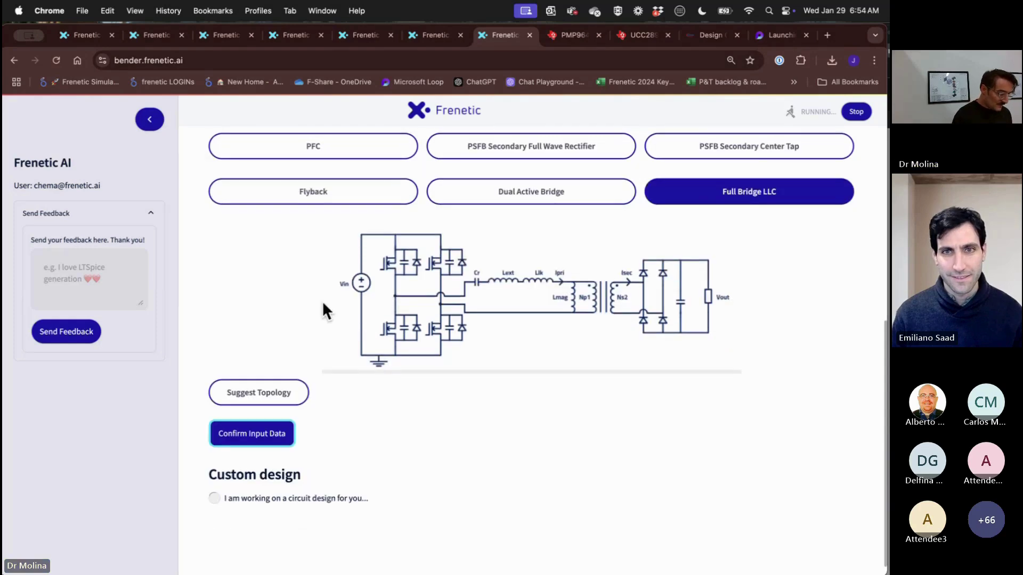
scroll(323, 309, down, 1)
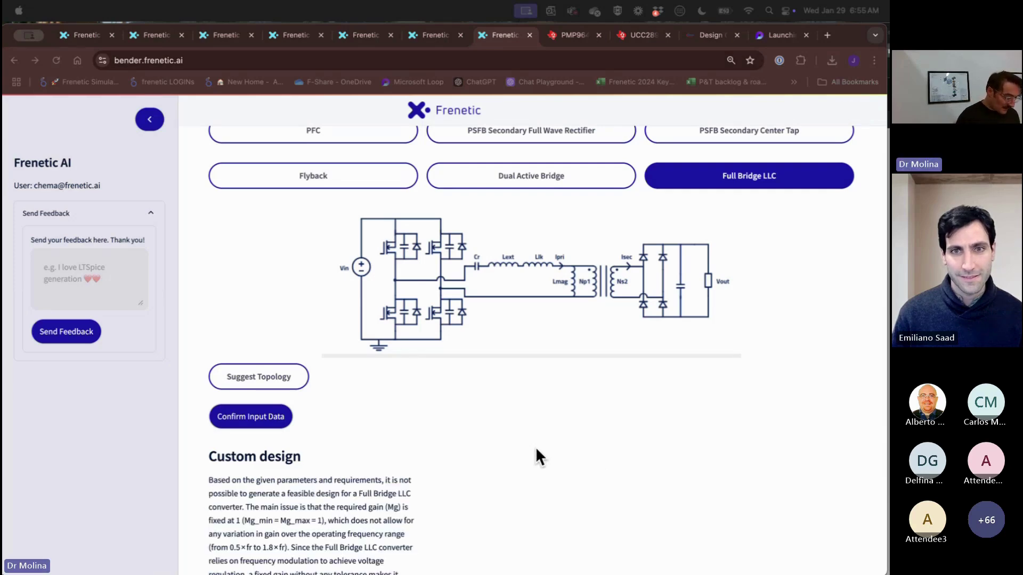
scroll(535, 446, up, 5)
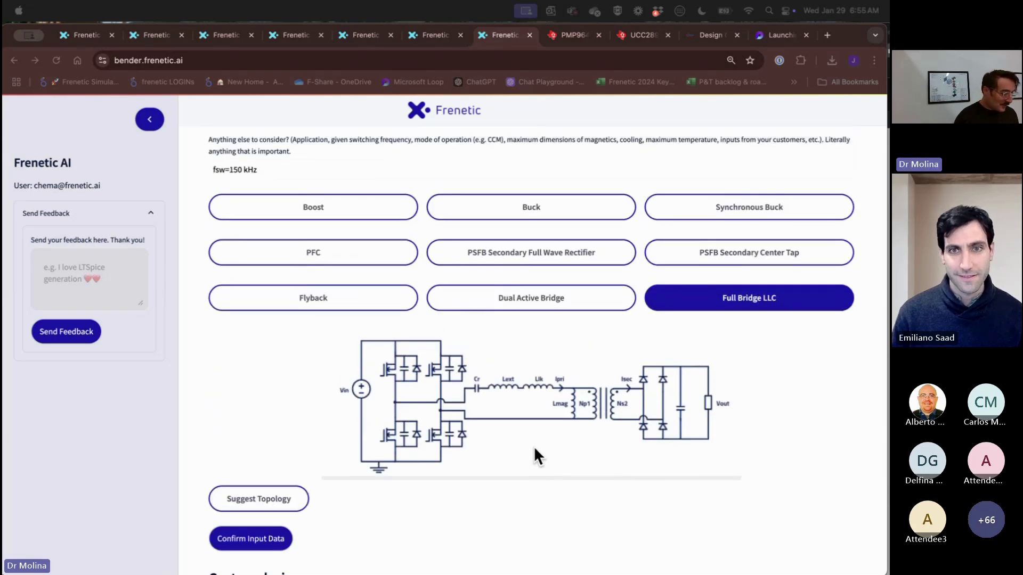
Step: Return to the earlier 65W flyback design and set its input voltage range to 90-265V
click(218, 36)
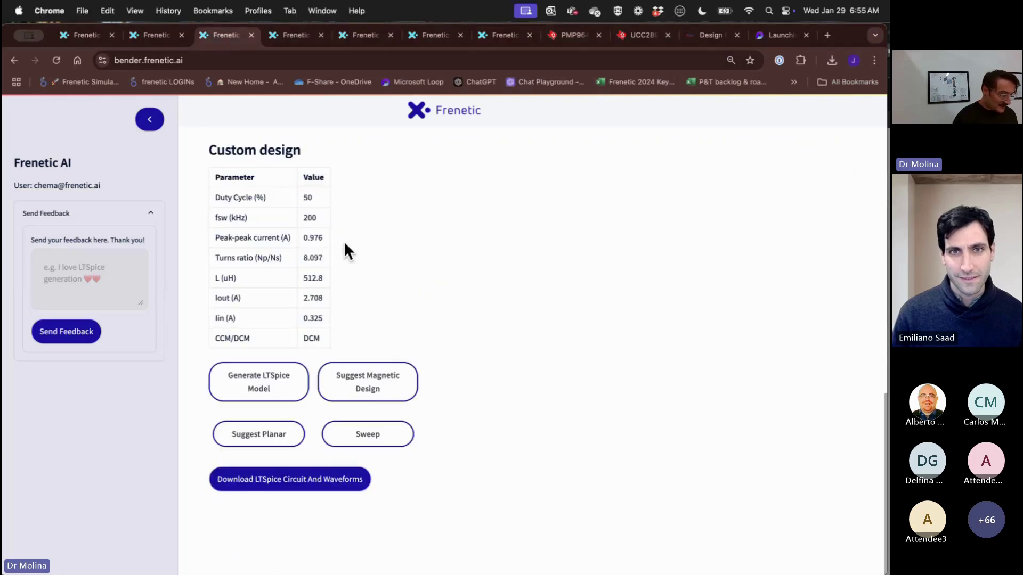
scroll(357, 256, up, 12)
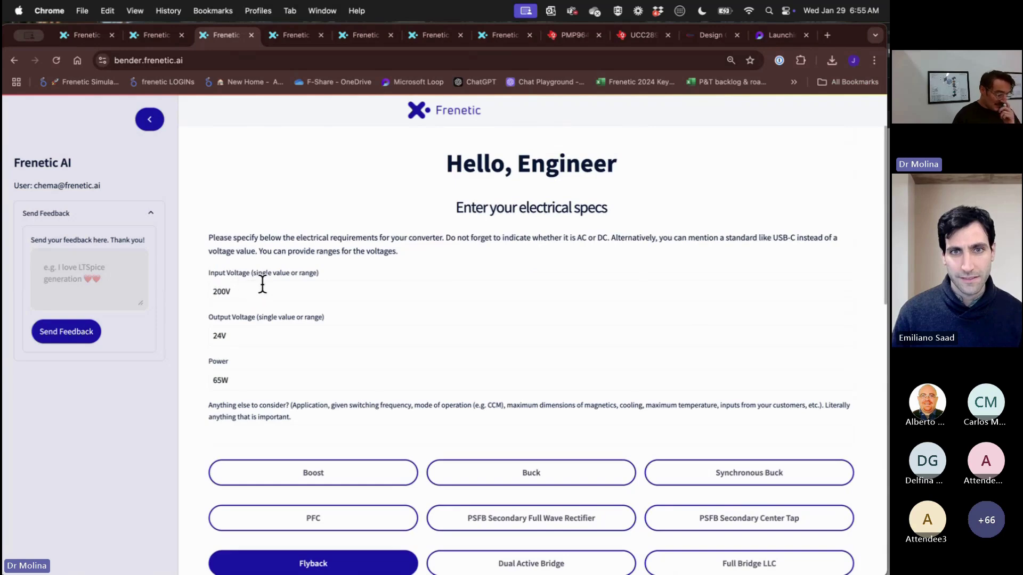
scroll(290, 290, down, 3)
scroll(290, 291, down, 9)
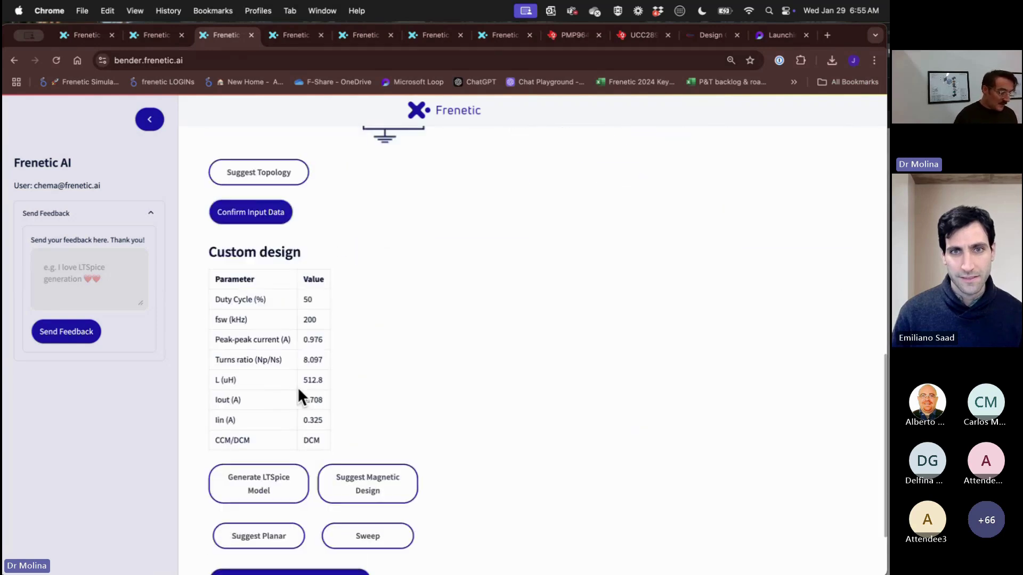
scroll(316, 430, down, 1)
scroll(309, 523, up, 4)
scroll(304, 509, up, 8)
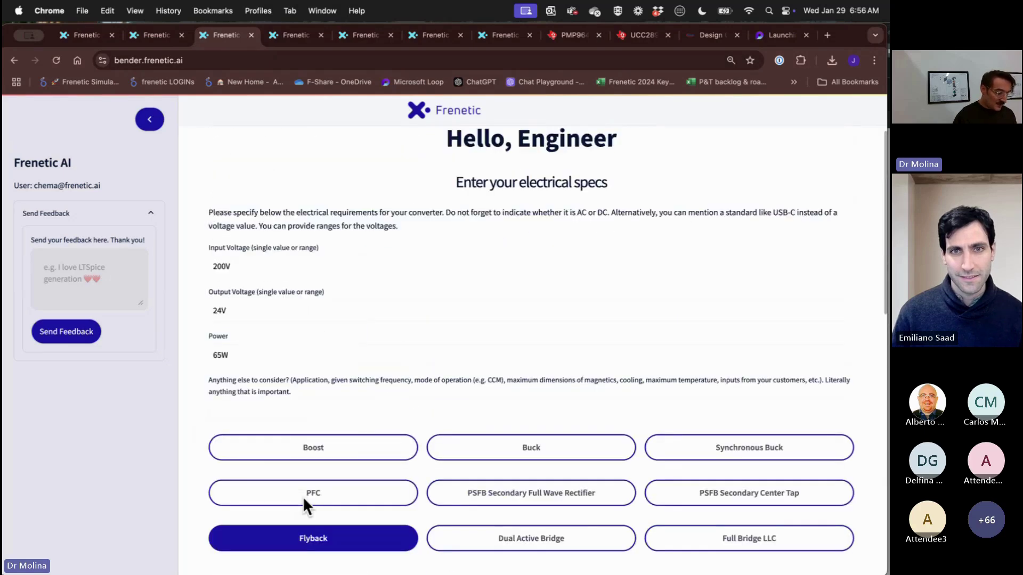
drag(236, 317, 207, 313)
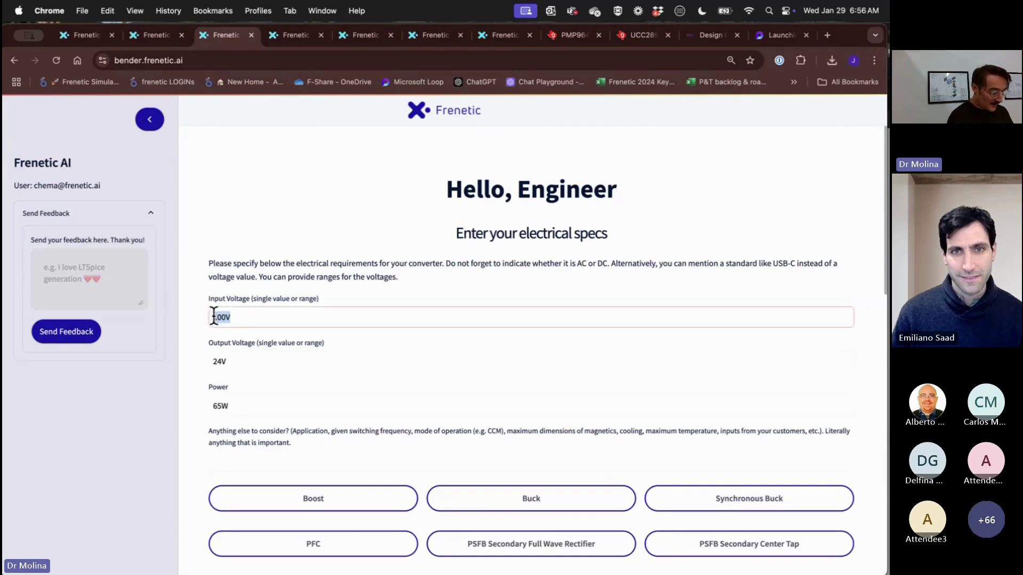
text(90)
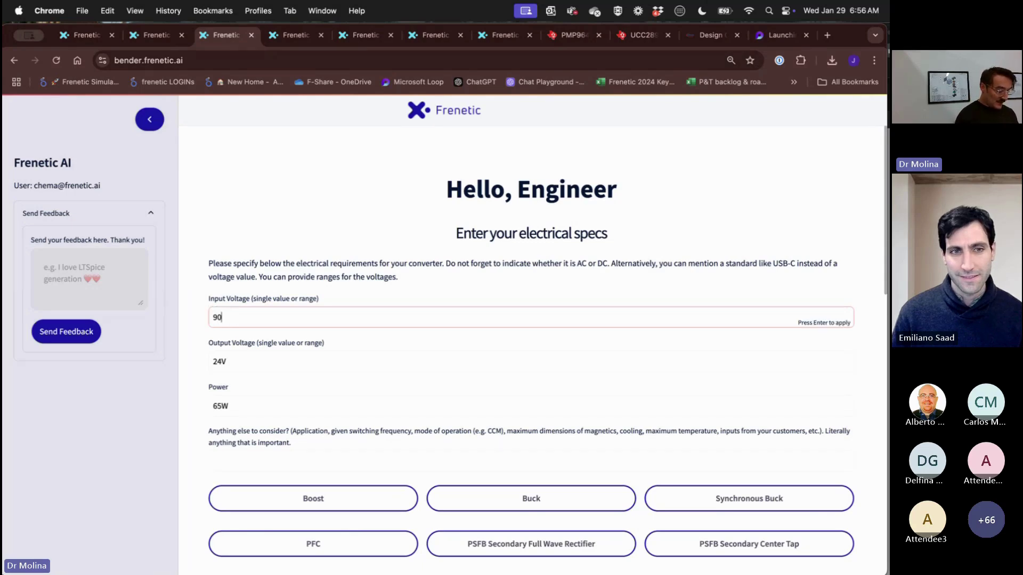
text(-2)
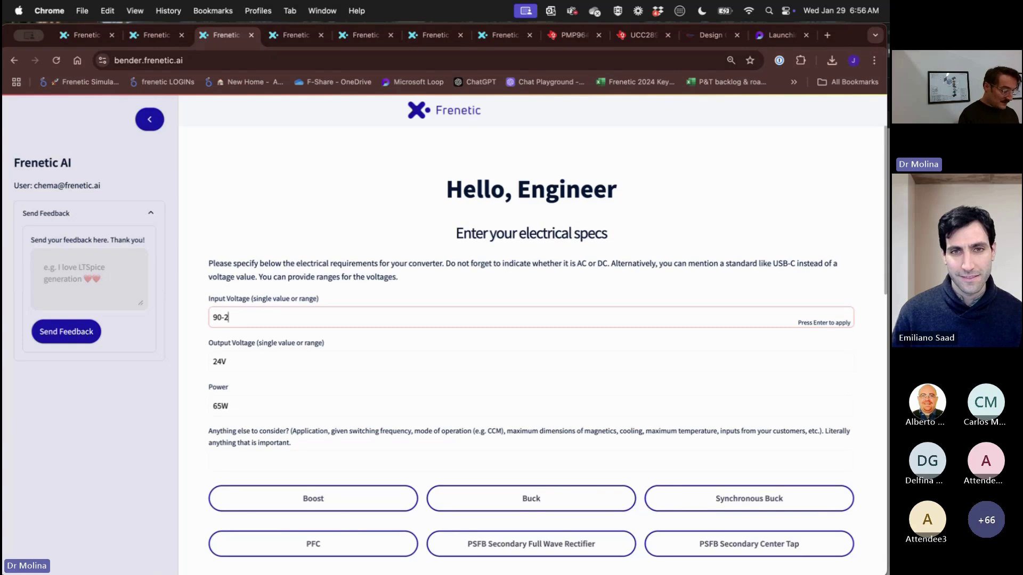
text(65V)
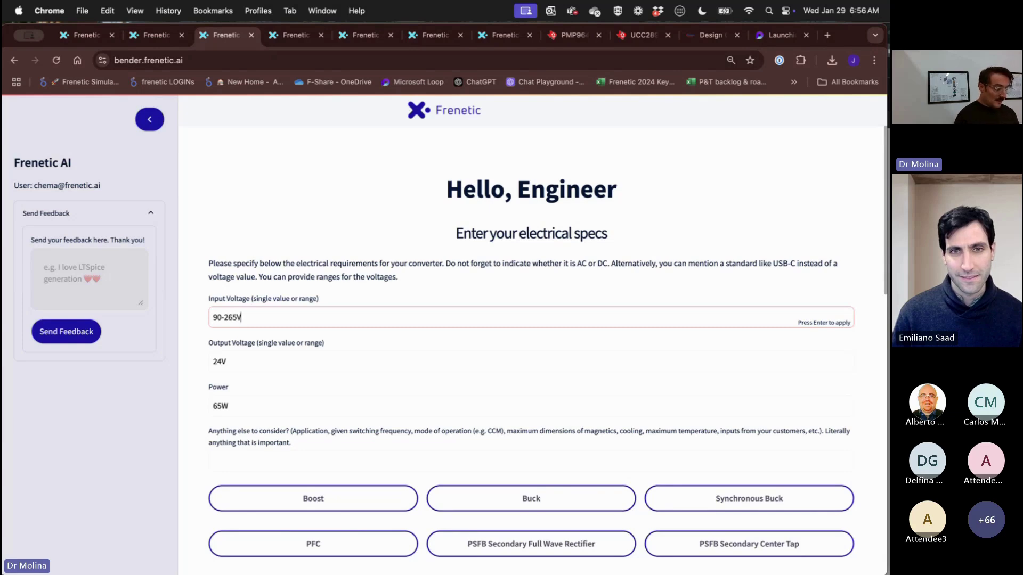
Step: Check the minimum and maximum Vin in TI's PMP9643 design parameters and return to the flyback specs form
click(564, 35)
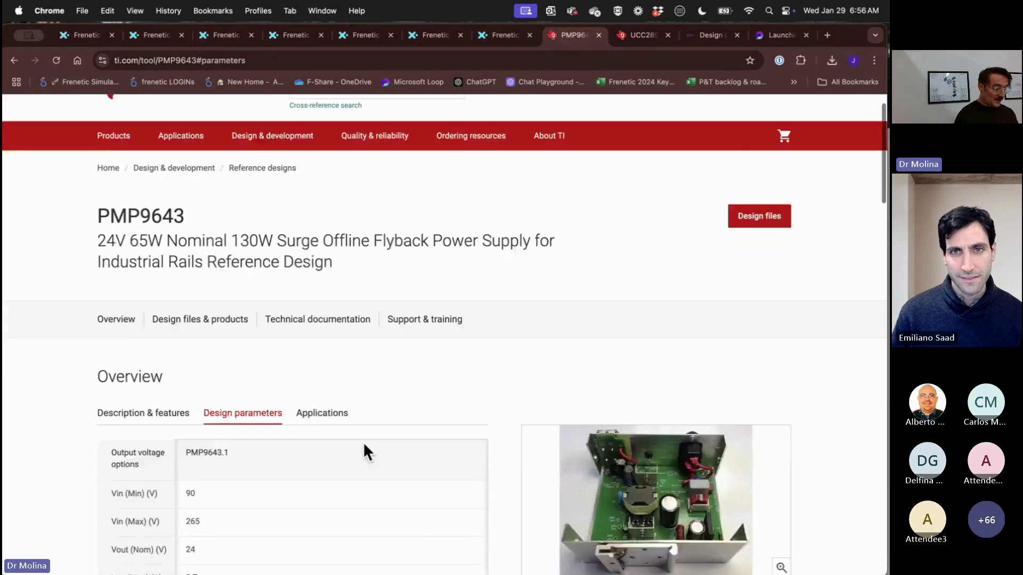
scroll(364, 444, down, 1)
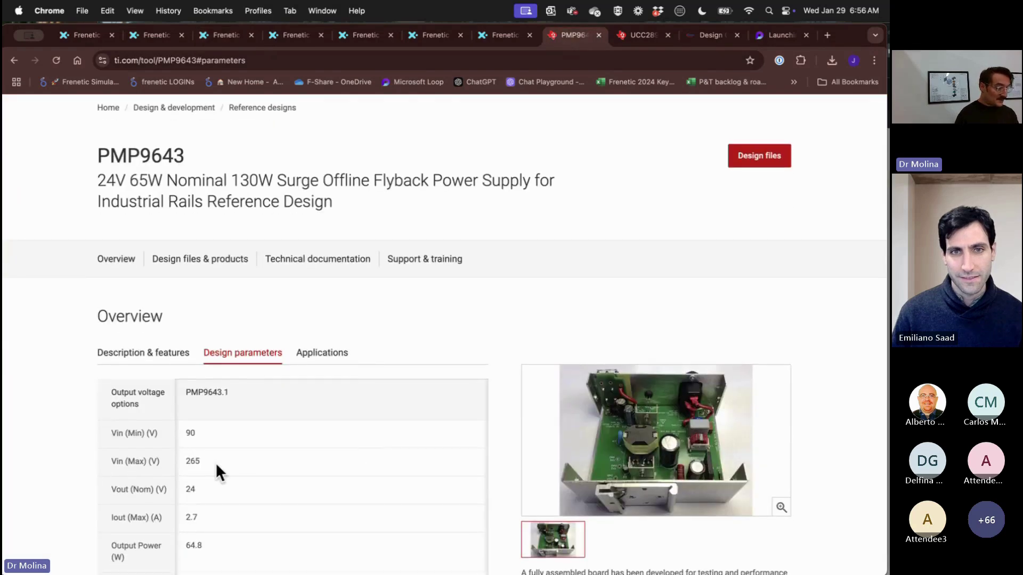
click(156, 36)
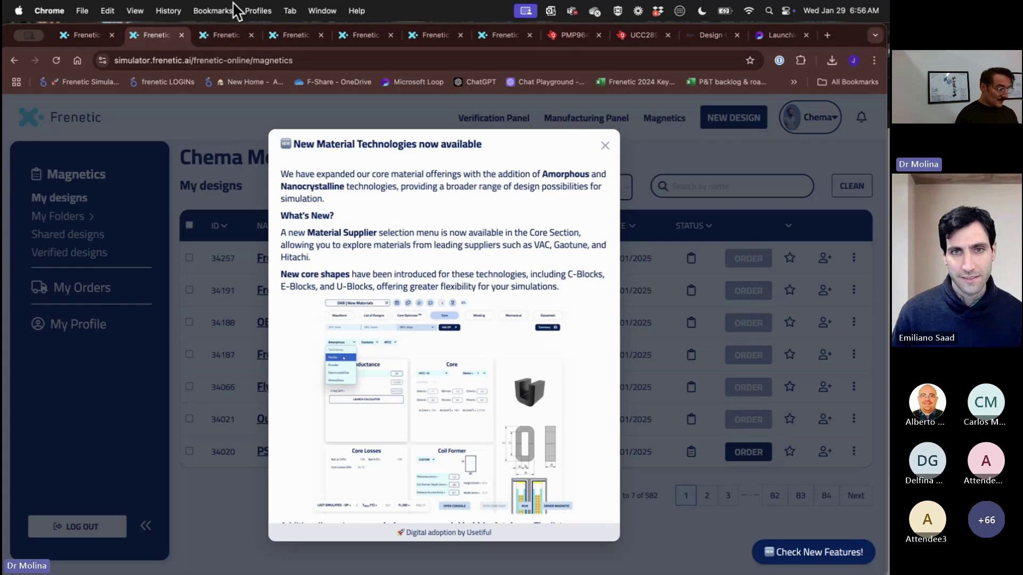
click(224, 35)
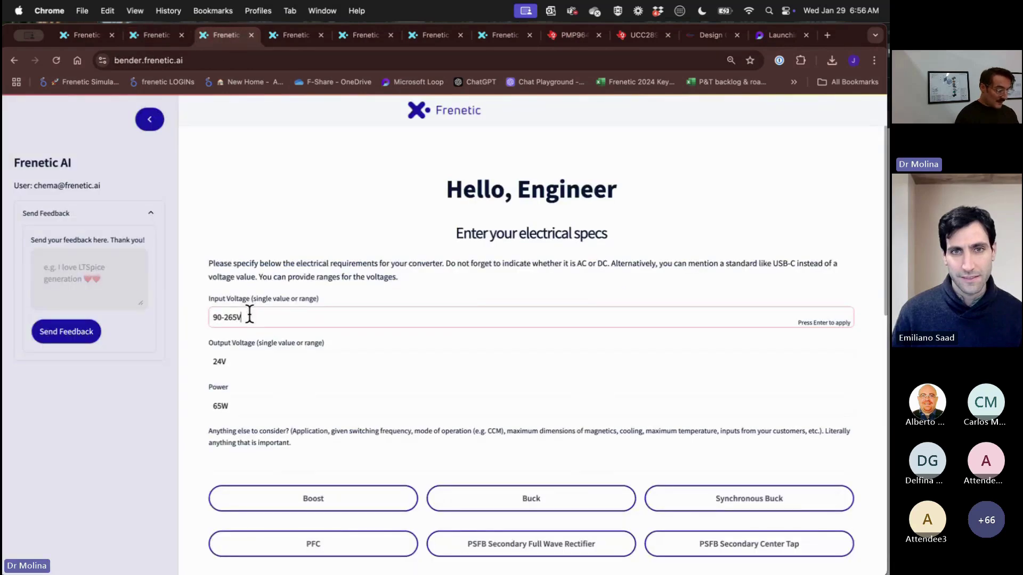
Step: Re-enter the flyback's output voltage as 24V and its power as 65W
drag(250, 314, 194, 313)
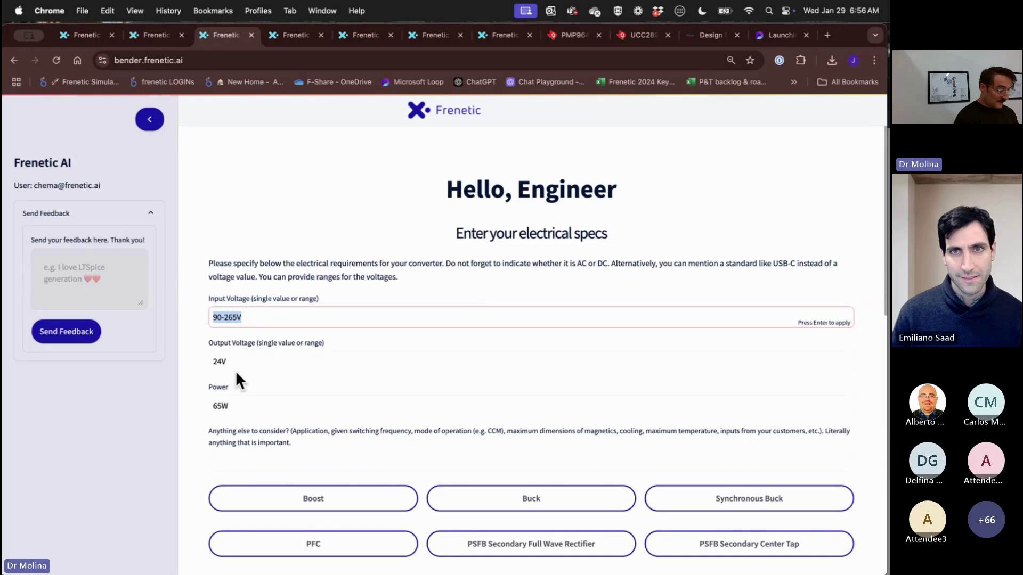
drag(236, 369, 200, 366)
text(24V)
key(Tab)
text(65W)
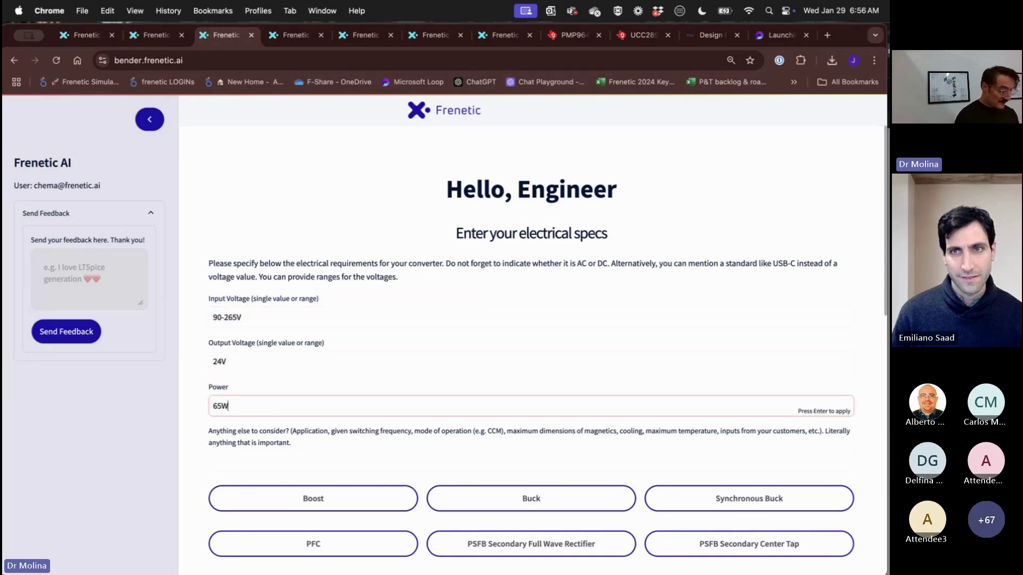
Step: Choose the Flyback topology and confirm the input data to generate the custom design
scroll(332, 503, down, 2)
click(487, 532)
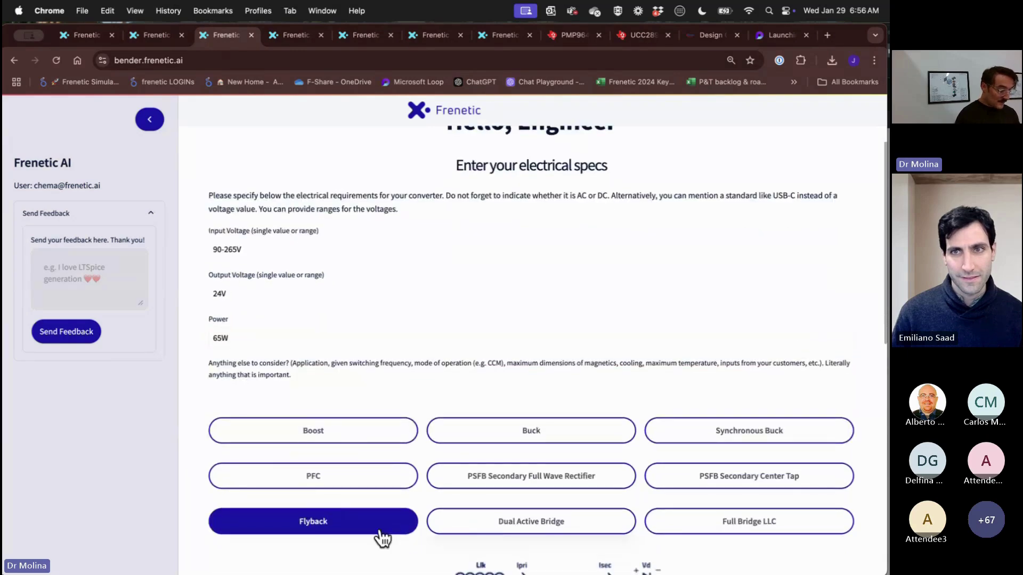
click(367, 532)
scroll(366, 530, down, 10)
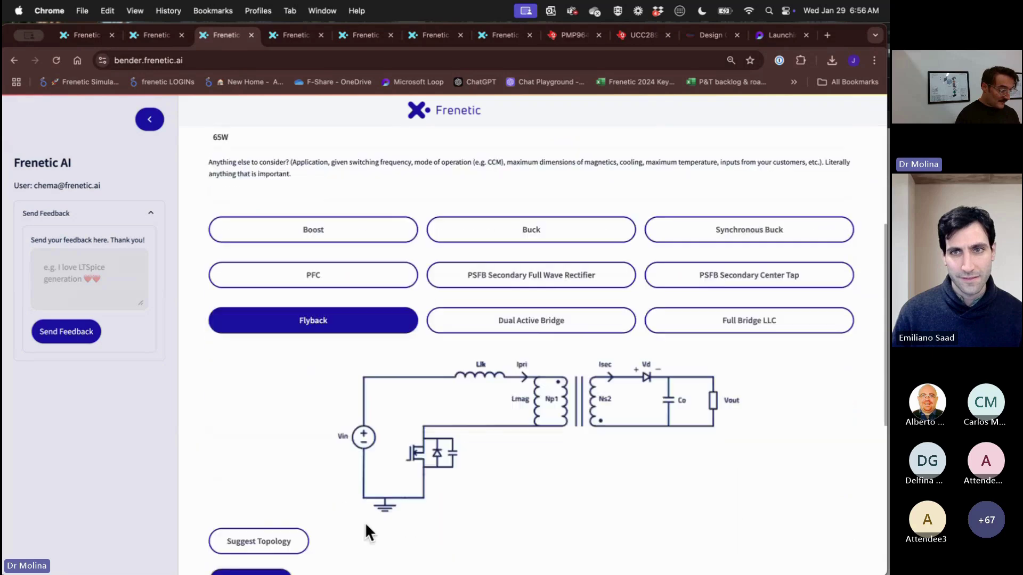
click(256, 485)
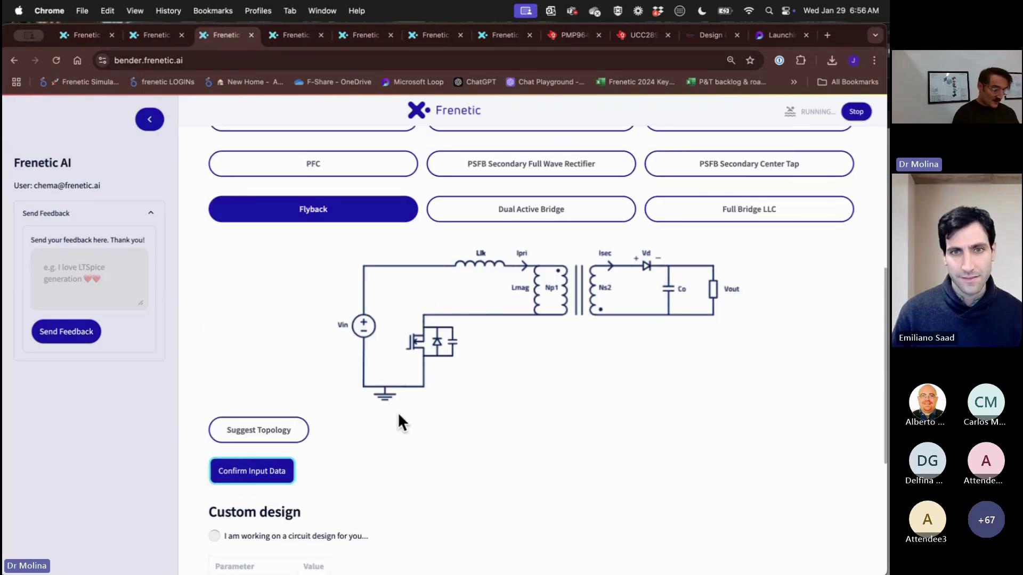
scroll(398, 411, up, 4)
scroll(397, 420, up, 5)
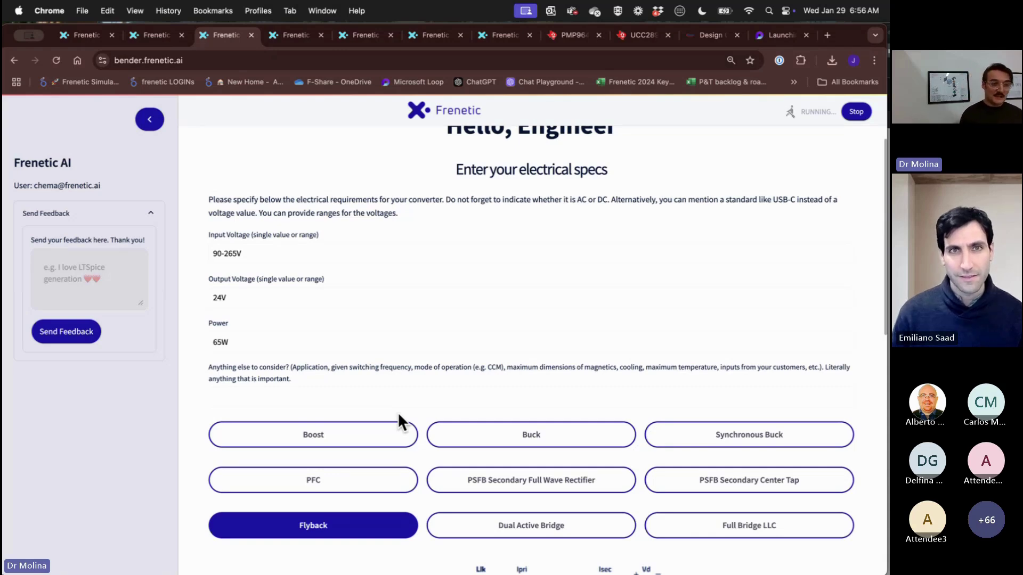
scroll(398, 415, down, 7)
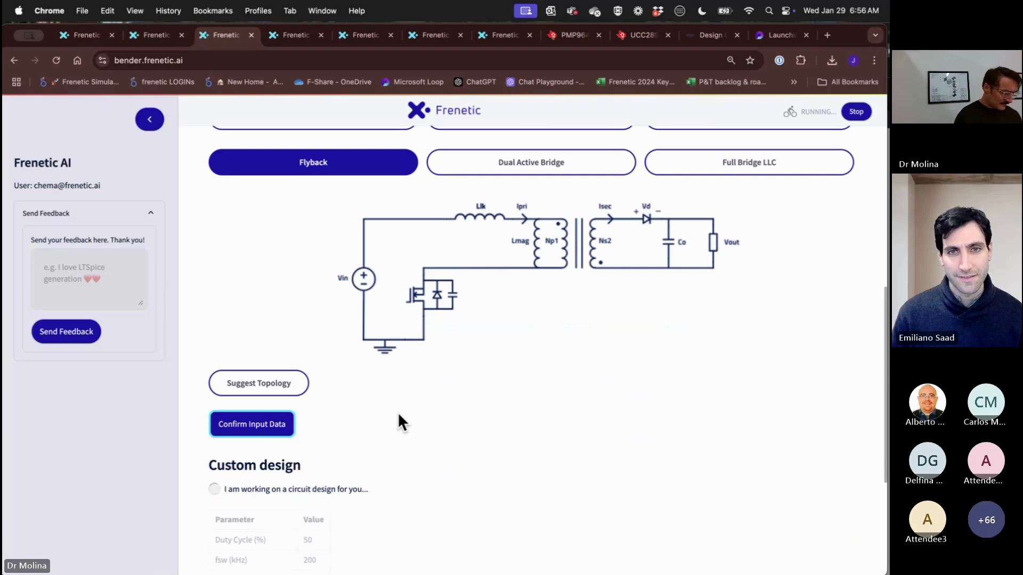
scroll(398, 415, up, 1)
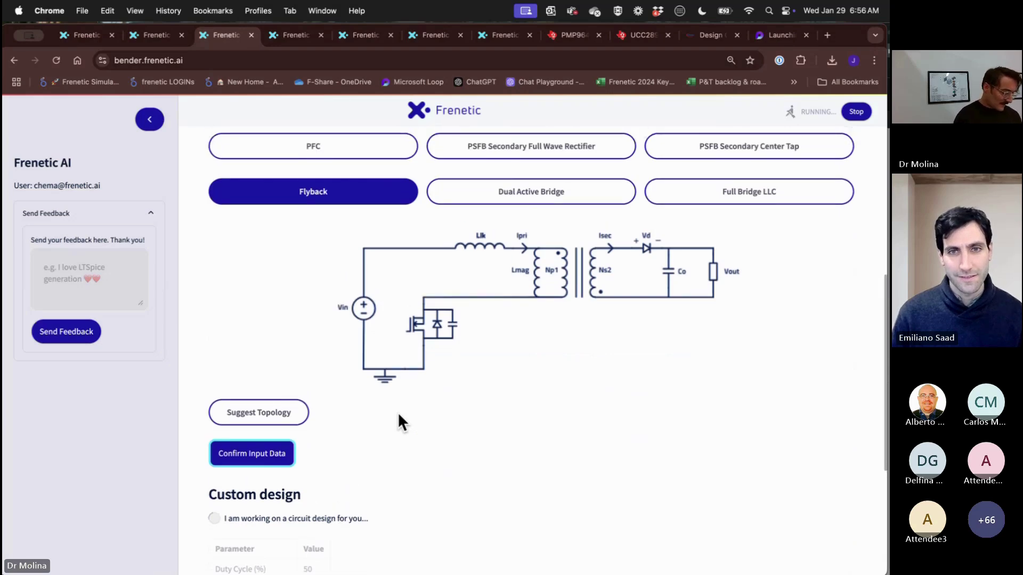
scroll(398, 415, up, 3)
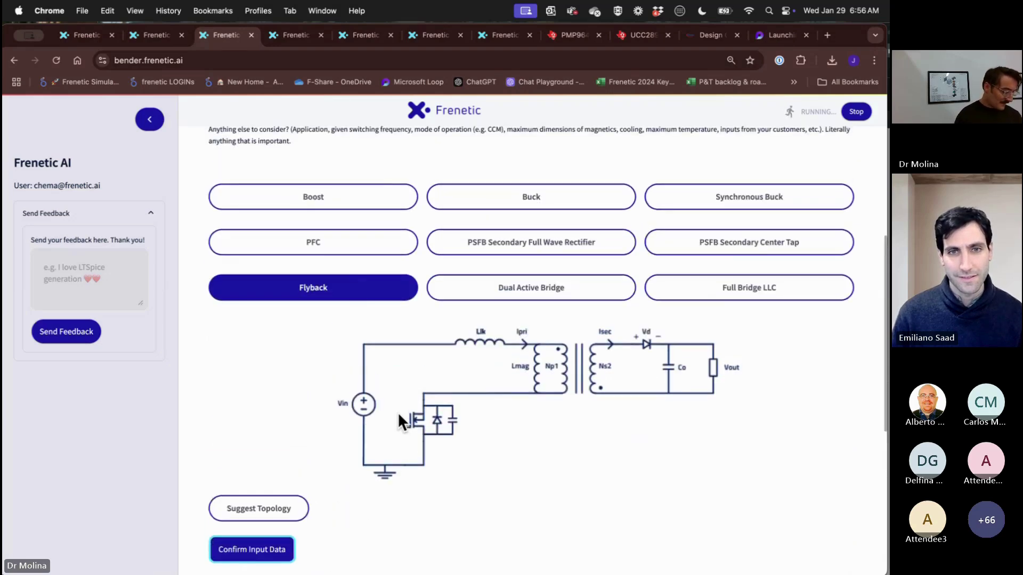
scroll(398, 414, down, 2)
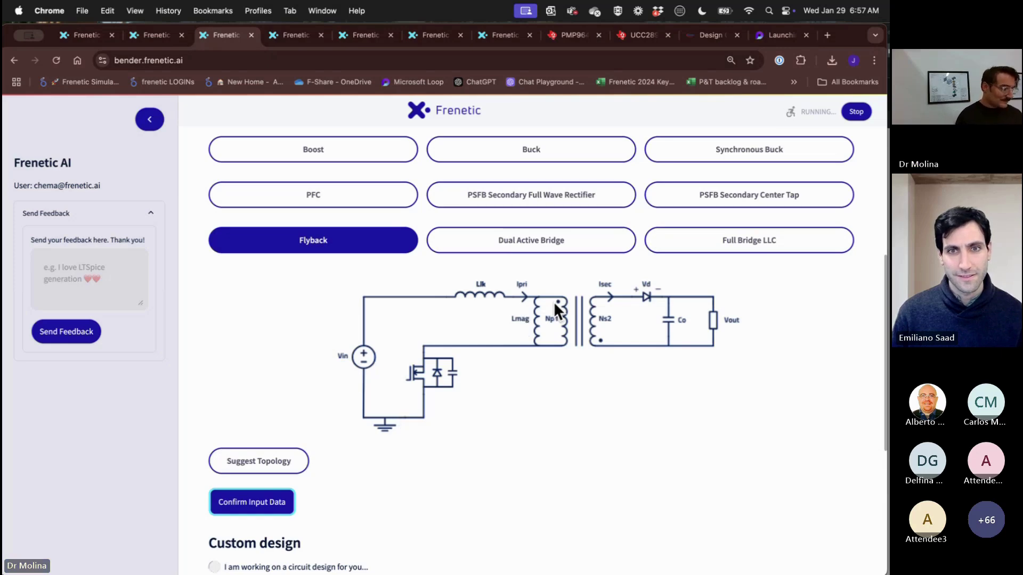
scroll(554, 301, up, 7)
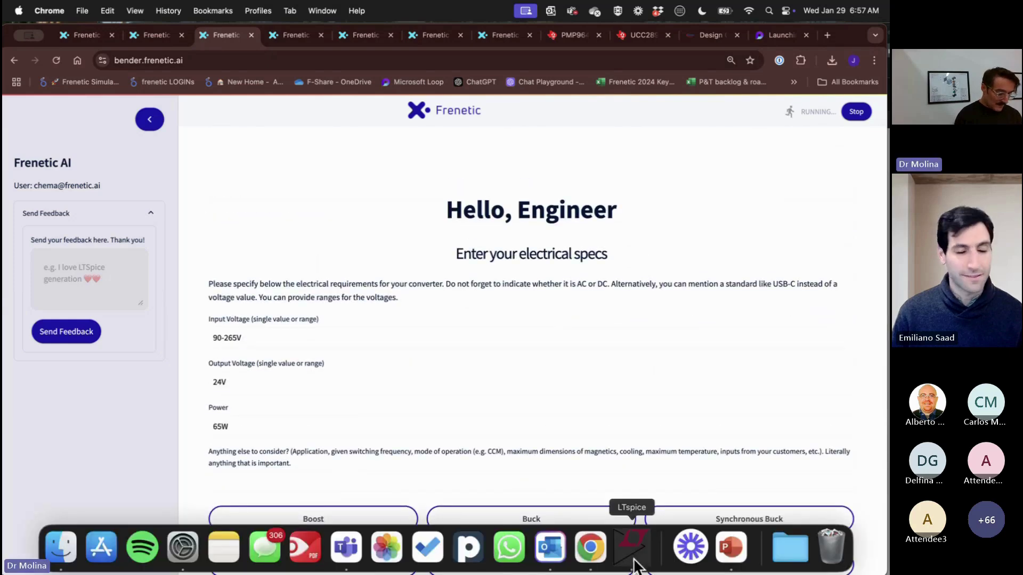
Step: Switch to LTspice and examine the transformer and rectifier section of the PSFB Secondary Center Tap schematic
click(636, 558)
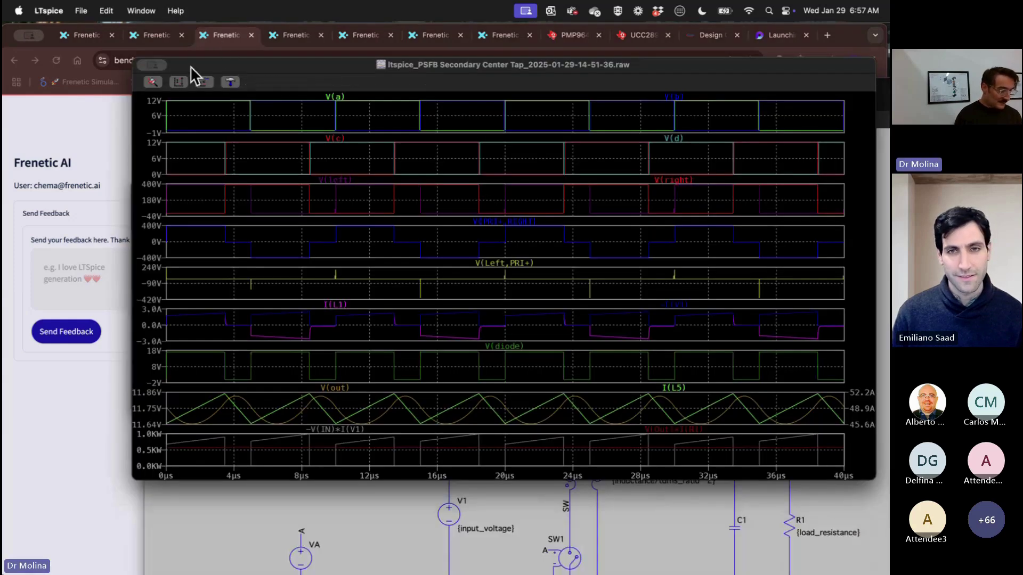
drag(191, 64, 309, 85)
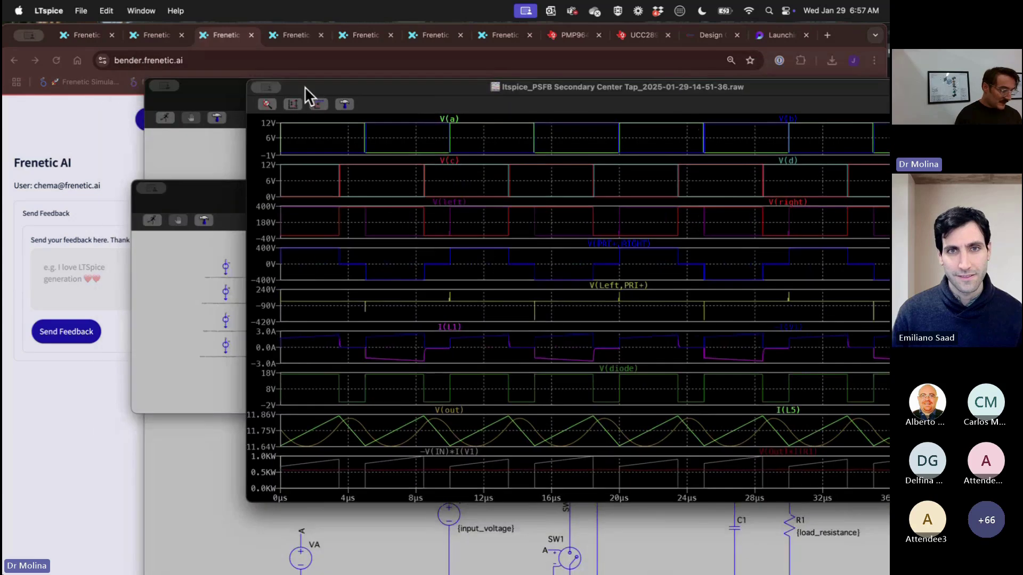
click(182, 284)
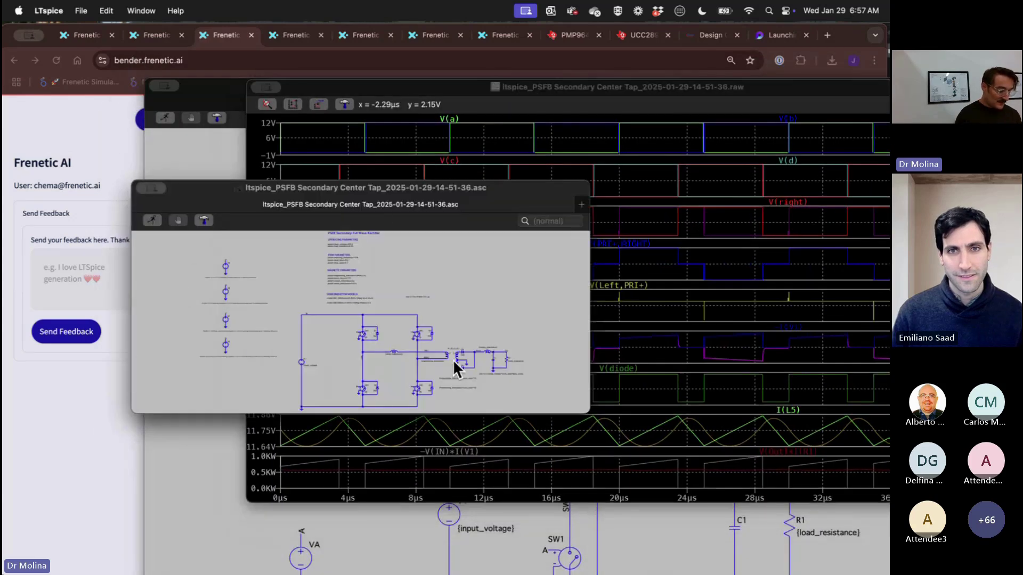
scroll(468, 350, up, 3)
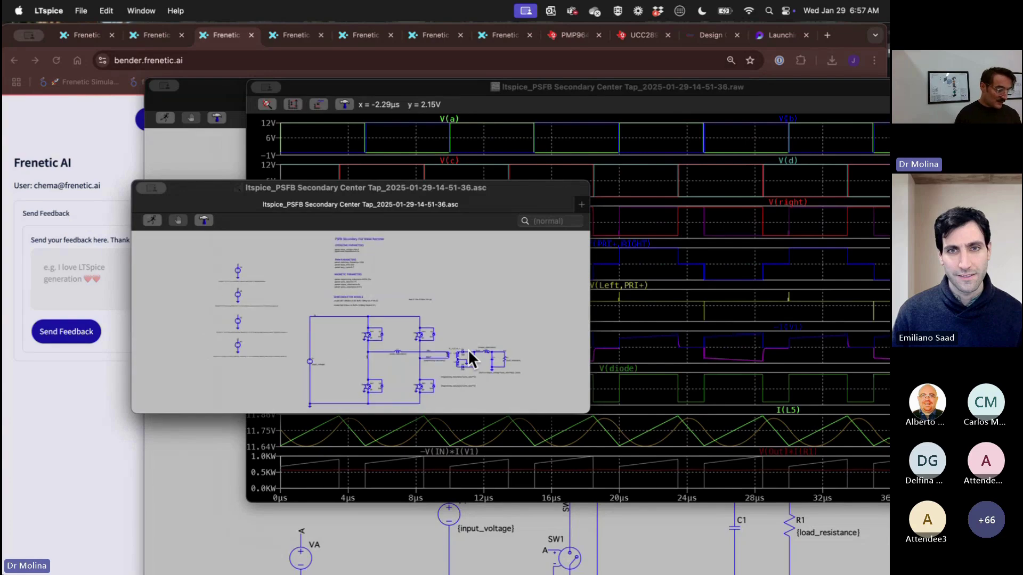
scroll(468, 350, up, 3)
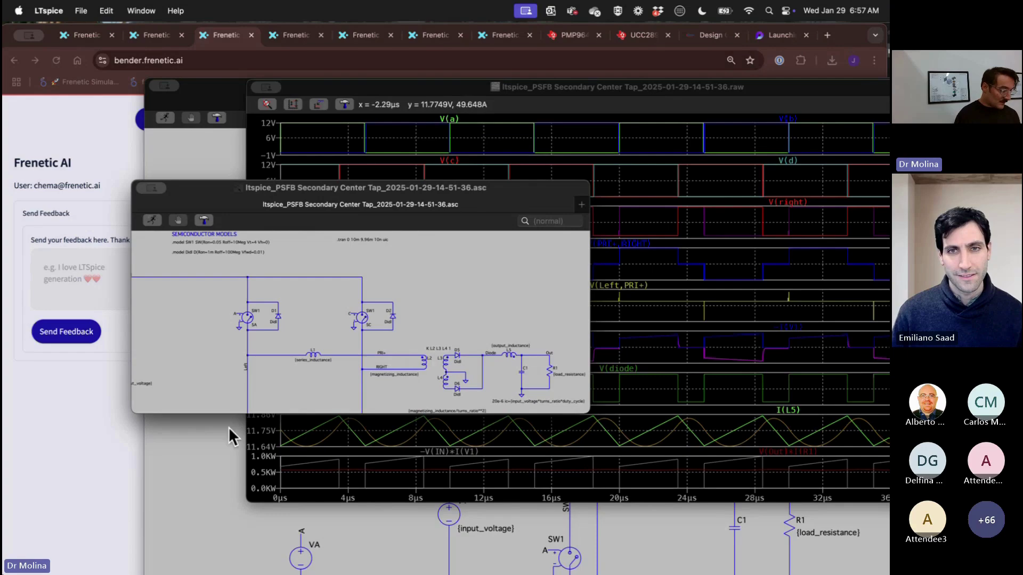
Step: Switch back to Chrome and review the flyback's custom design table for both input voltage limits
click(132, 427)
scroll(401, 400, down, 10)
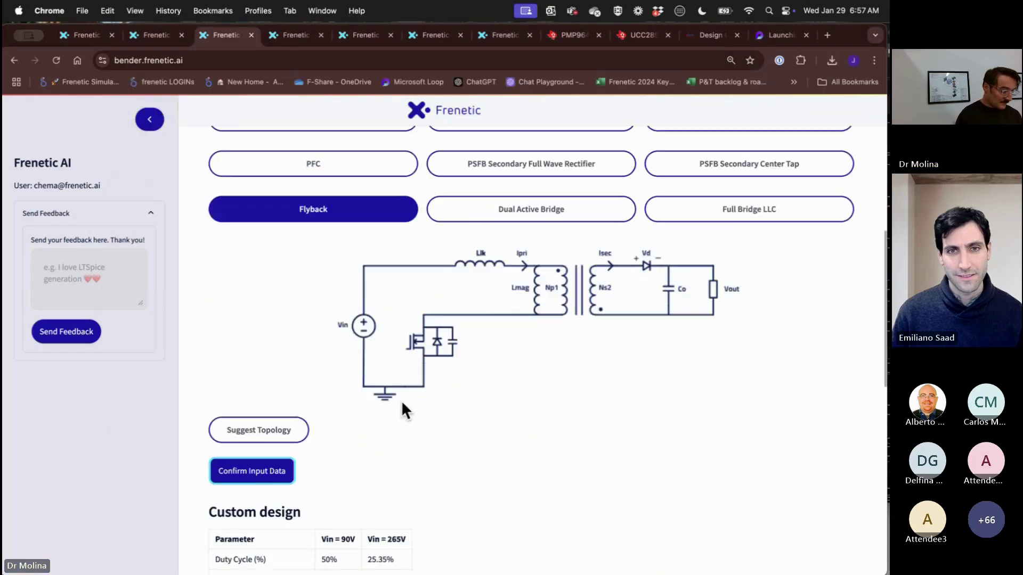
scroll(403, 405, down, 4)
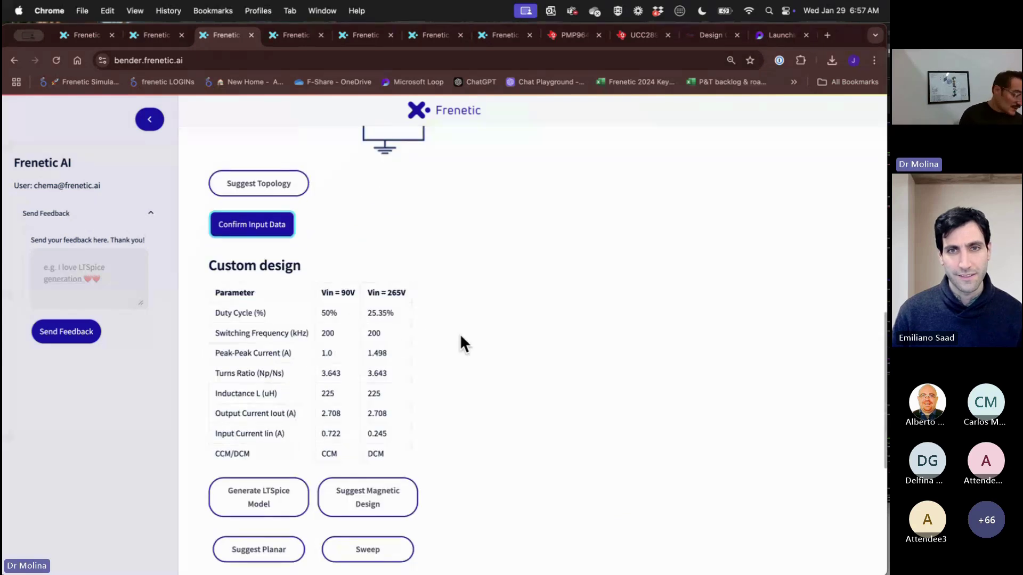
Step: Collapse the feedback sidebar and compare the flyback's custom design table with the earlier design in the results history
key(super+equal)
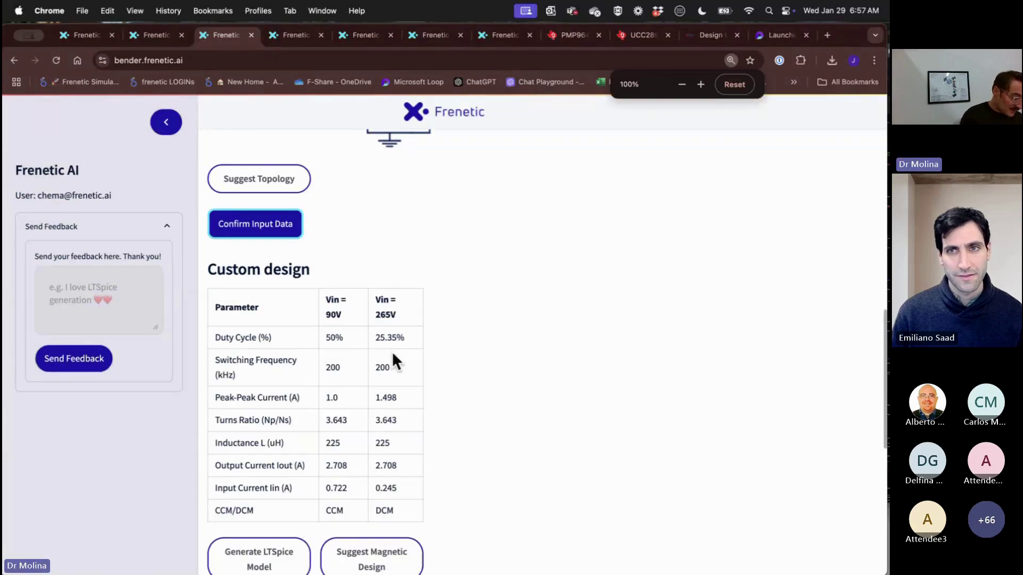
key(super+minus)
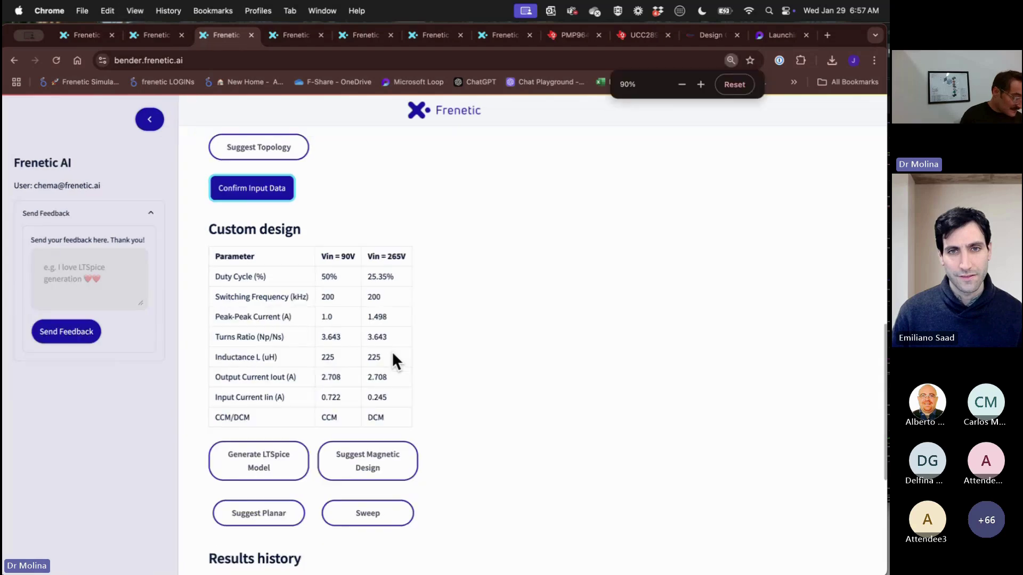
click(151, 121)
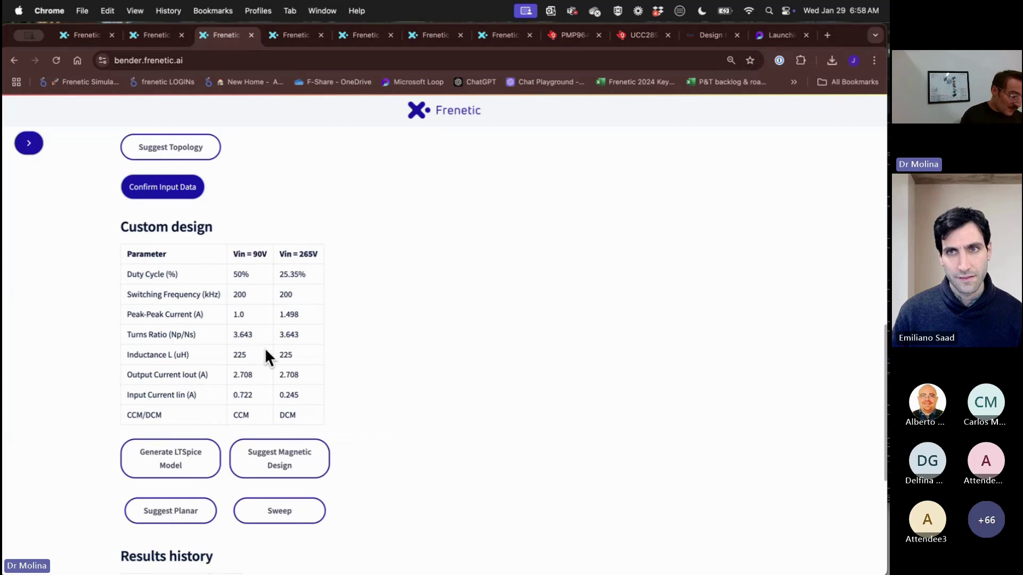
scroll(265, 350, down, 5)
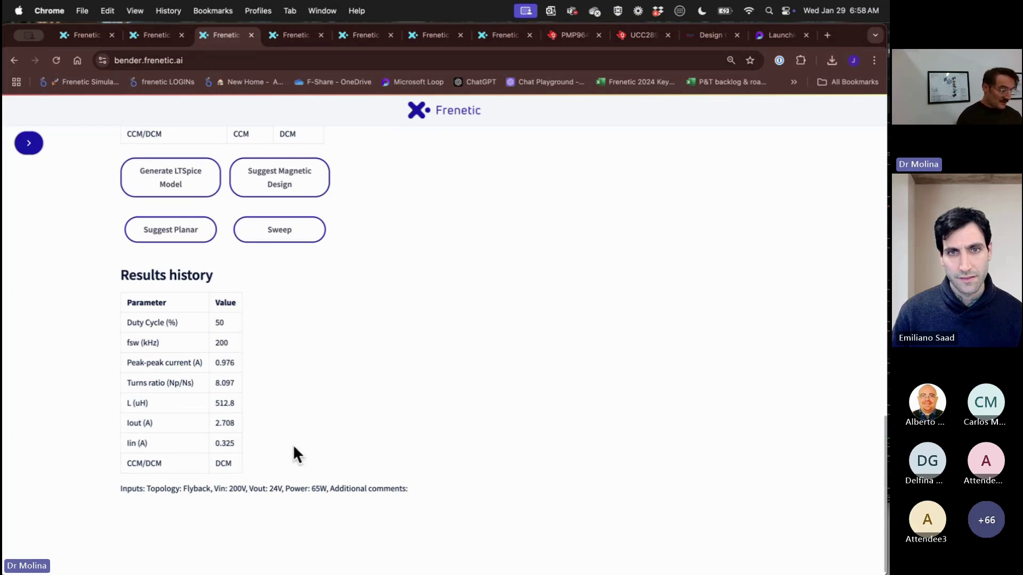
scroll(293, 447, up, 4)
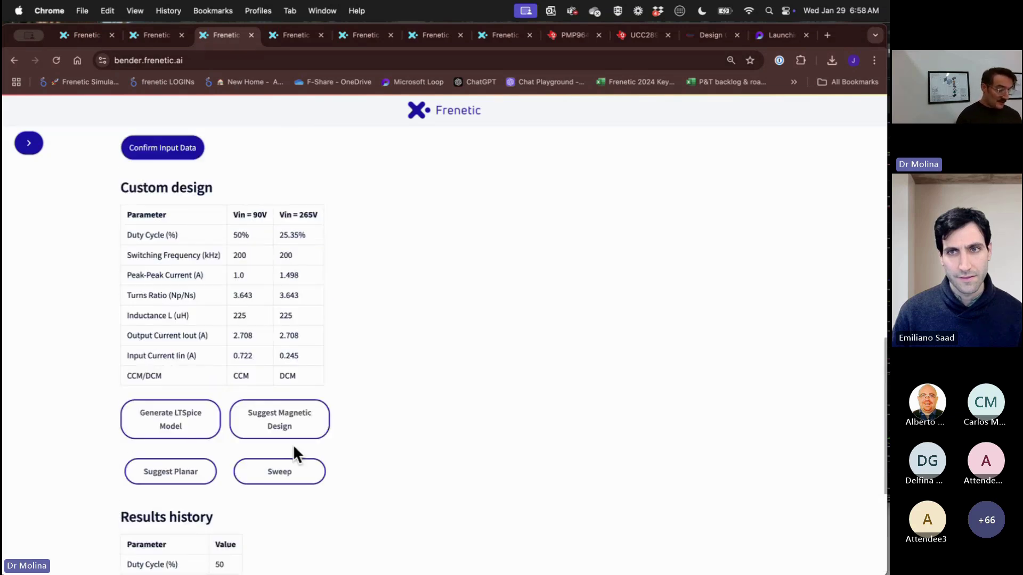
scroll(307, 259, up, 1)
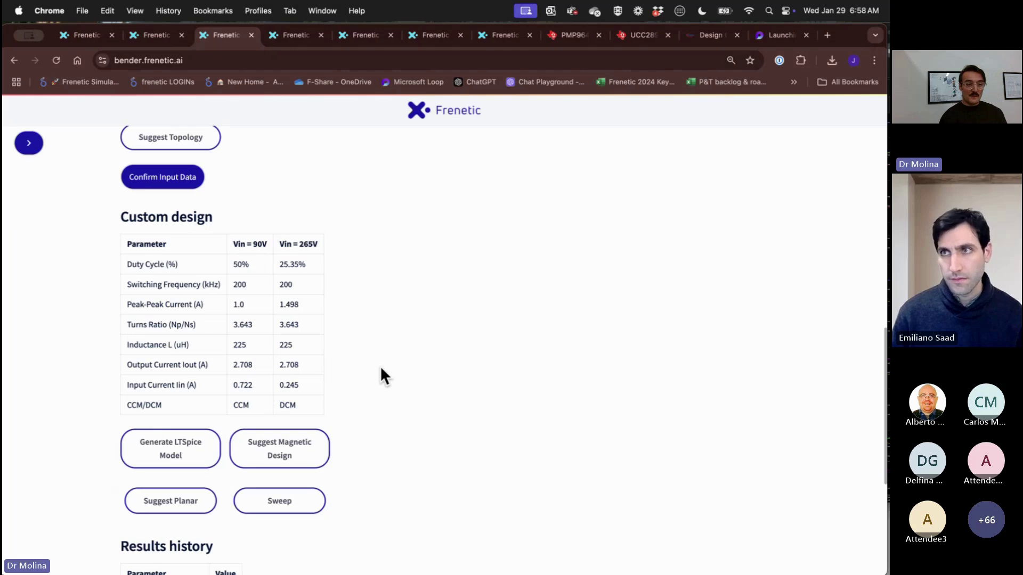
Step: Review the flyback's electrical specs, the available topologies and the converter circuit diagram
scroll(381, 376, up, 5)
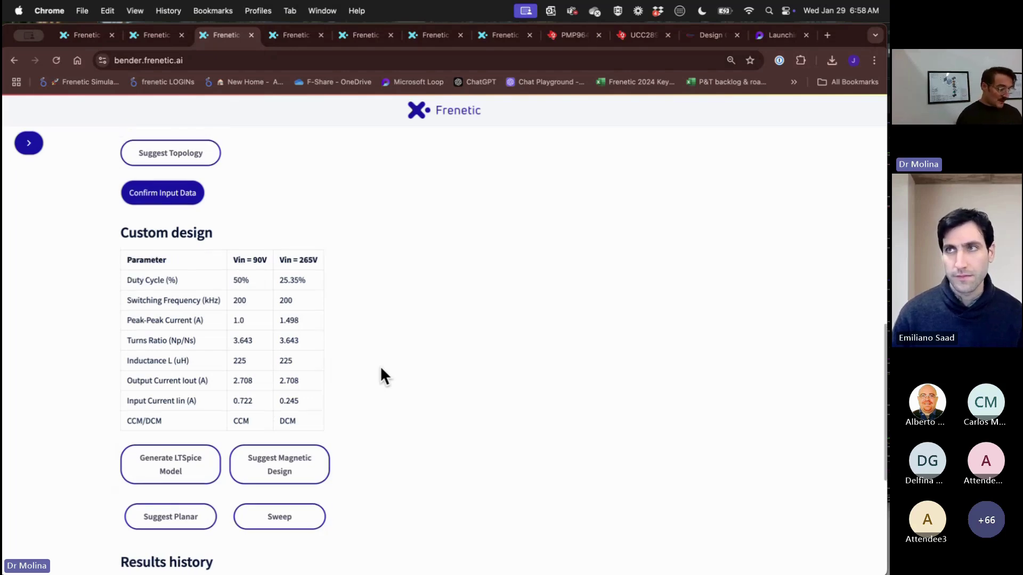
scroll(381, 375, up, 8)
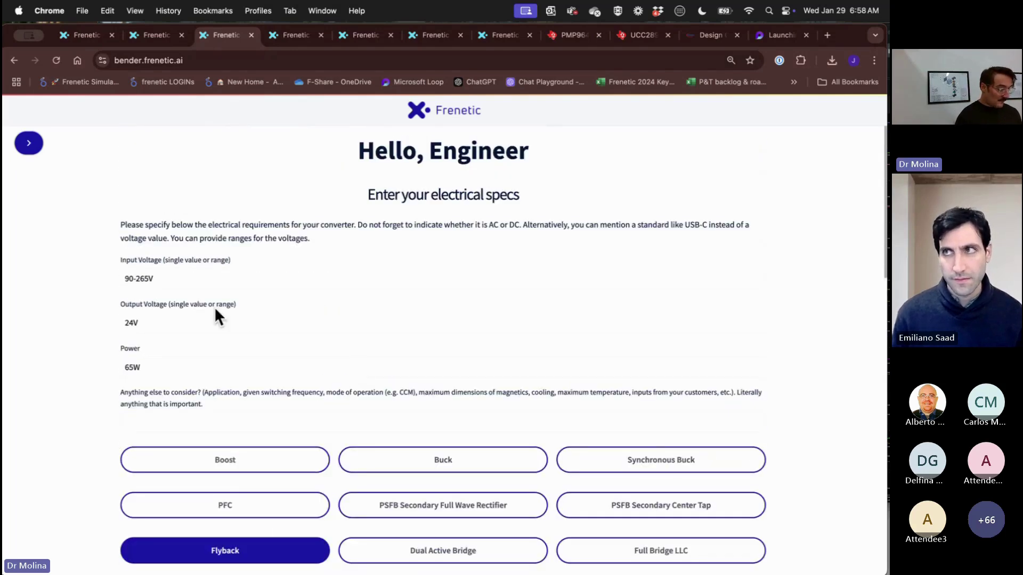
click(176, 277)
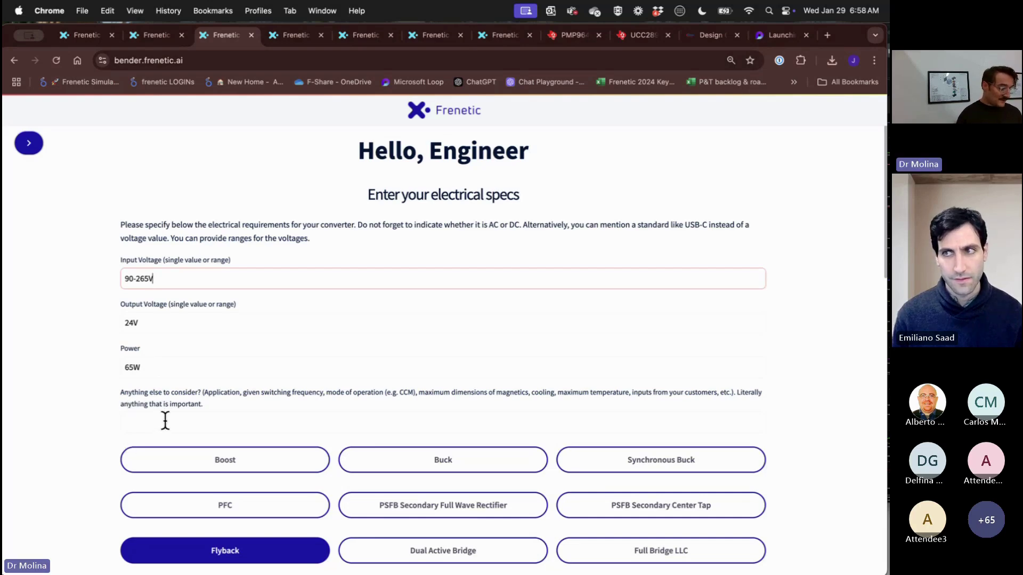
scroll(183, 414, down, 5)
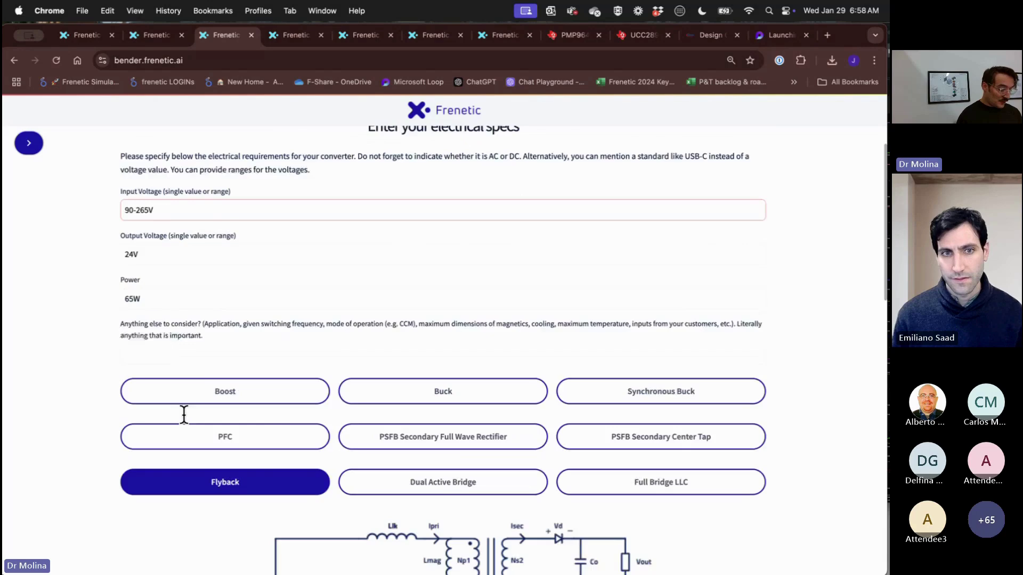
scroll(216, 443, down, 5)
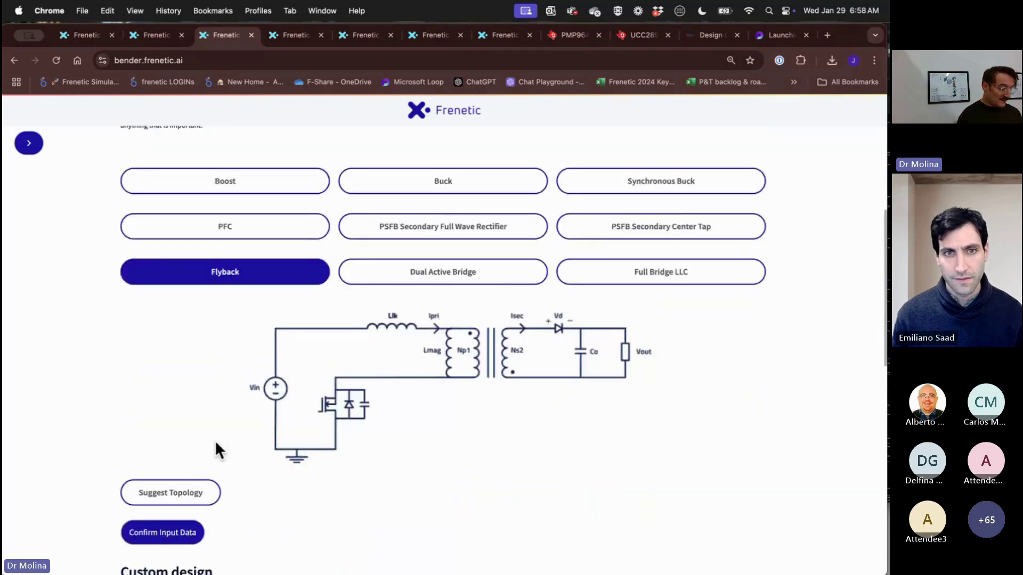
scroll(215, 440, down, 1)
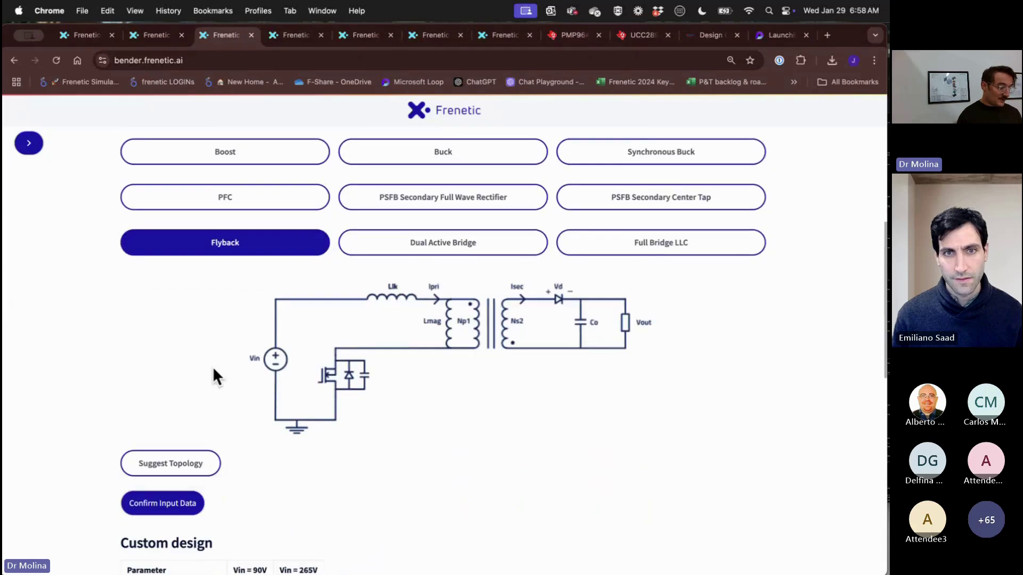
scroll(212, 366, up, 12)
scroll(192, 418, down, 1)
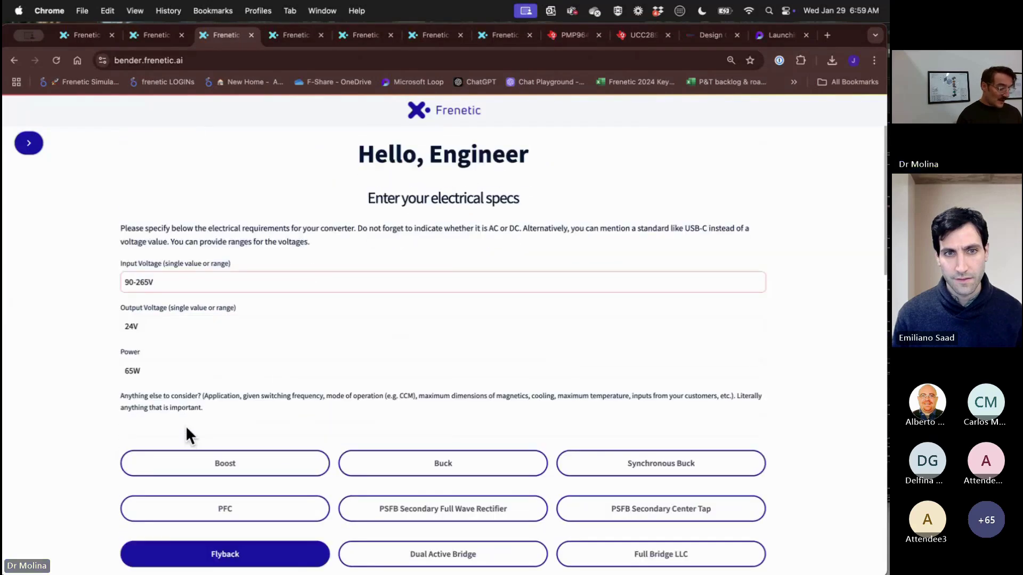
scroll(187, 458, down, 13)
scroll(241, 428, up, 8)
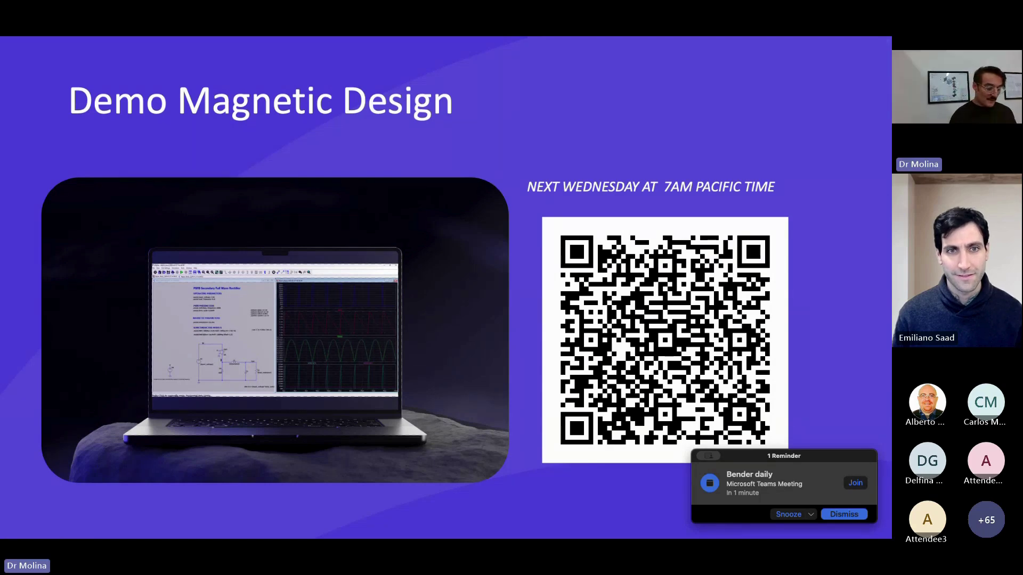
Step: Dismiss the Bender daily meeting reminder covering the Demo Magnetic Design slide
click(842, 515)
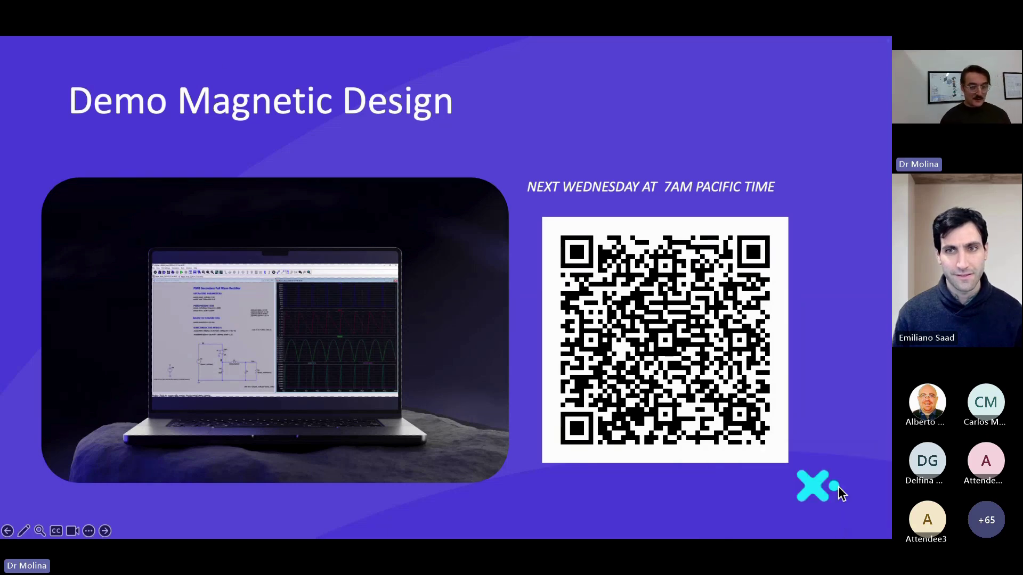